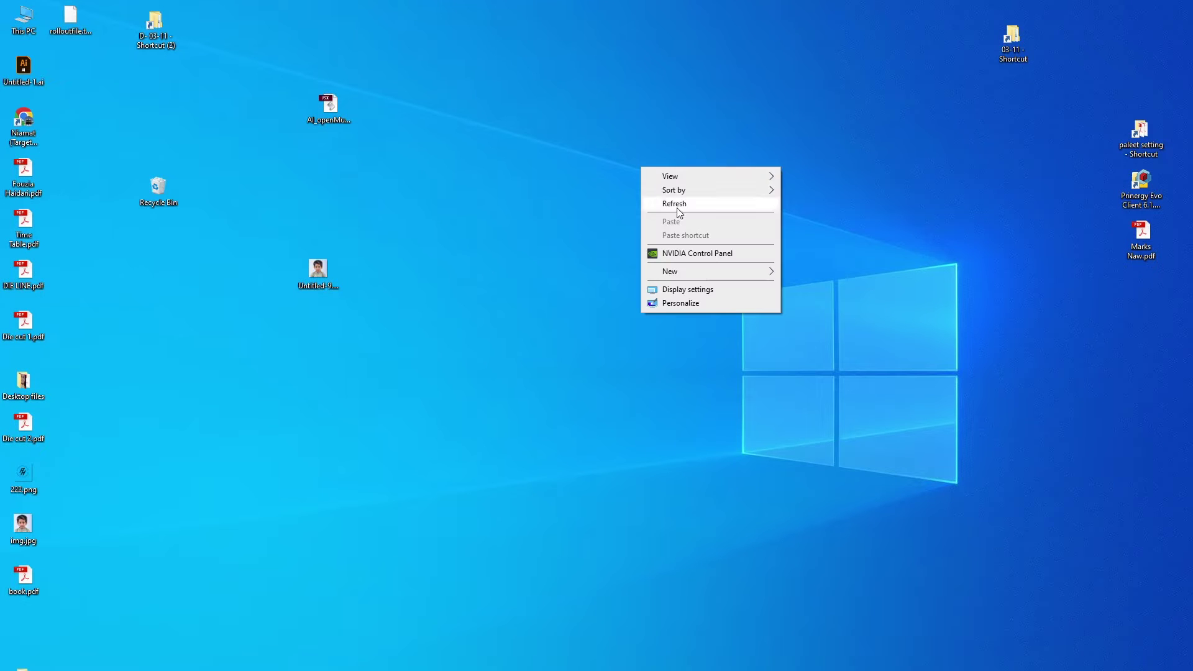
# Refresh the Windows desktop several times from its right-click menu.
pyautogui.click(677, 209)
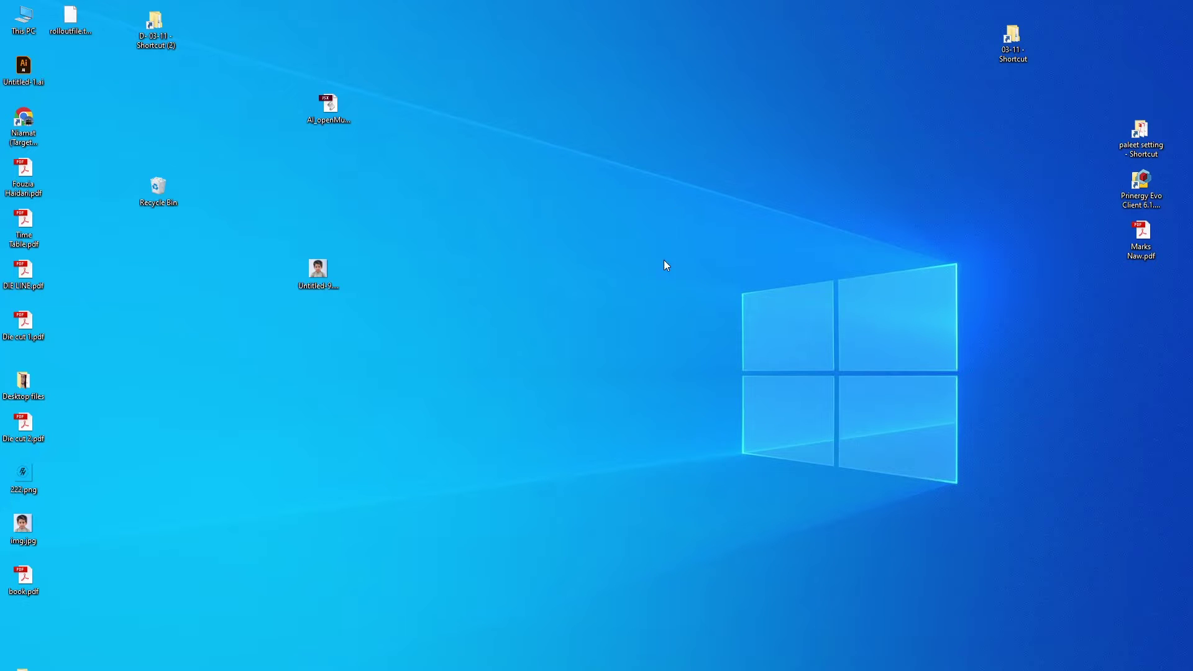
pyautogui.rightClick(483, 292)
pyautogui.click(501, 328)
pyautogui.rightClick(393, 305)
pyautogui.click(435, 342)
pyautogui.rightClick(442, 362)
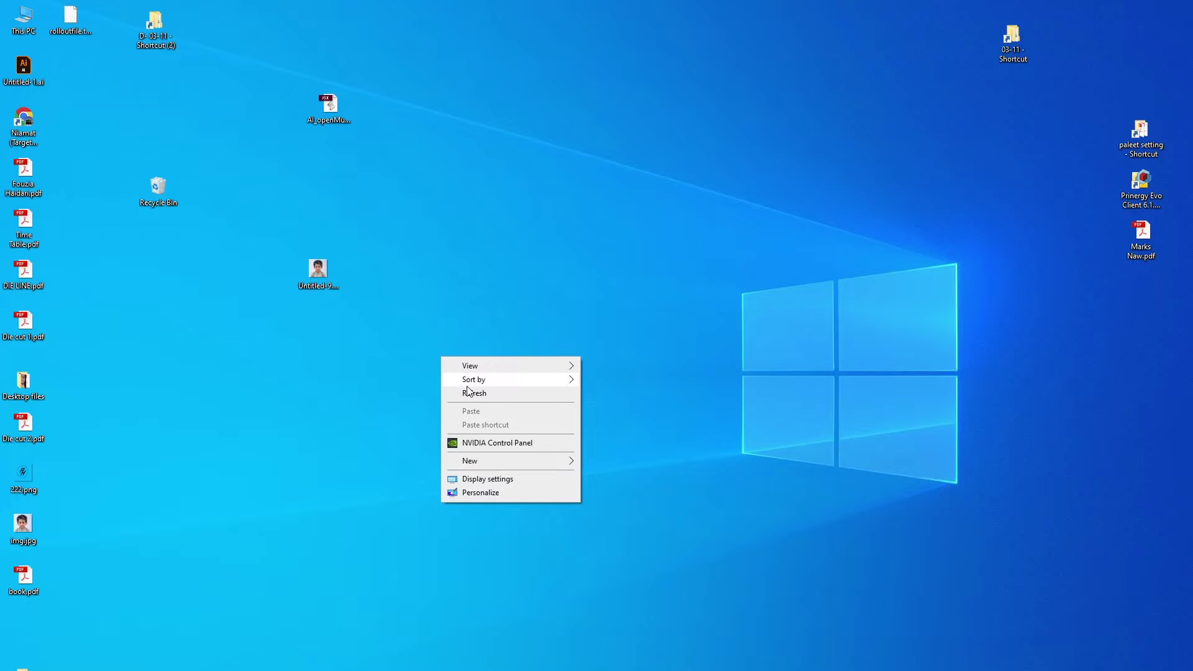
pyautogui.click(469, 392)
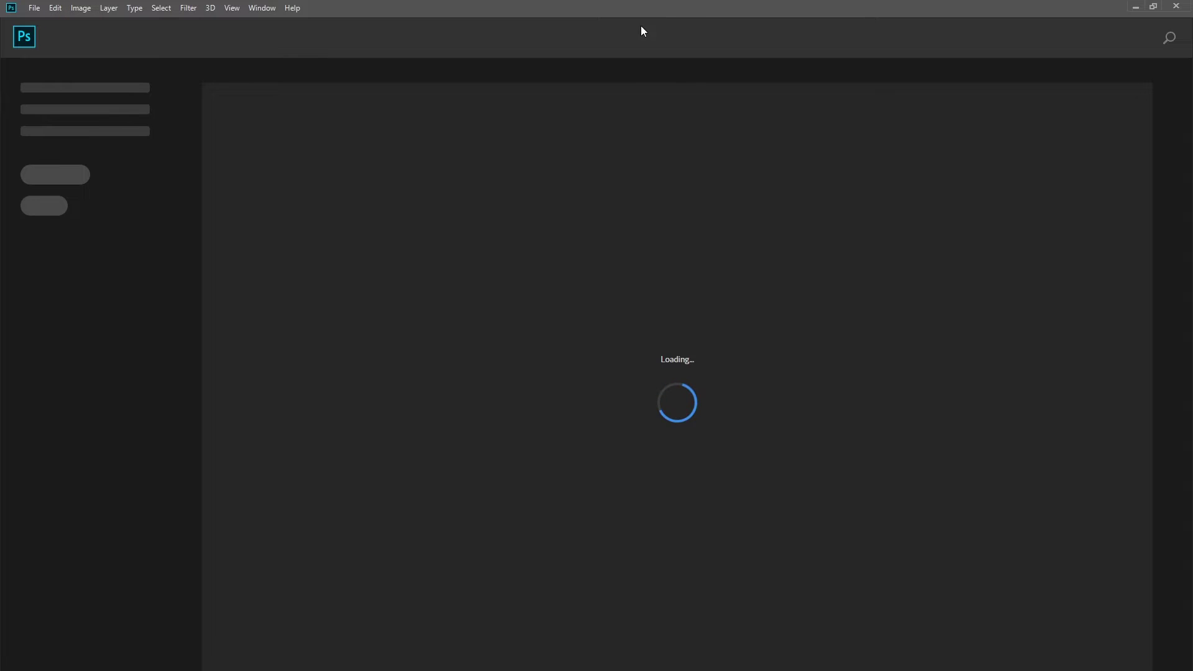
# Start a new document from the File menu, keeping Inches as the size unit.
pyautogui.click(33, 9)
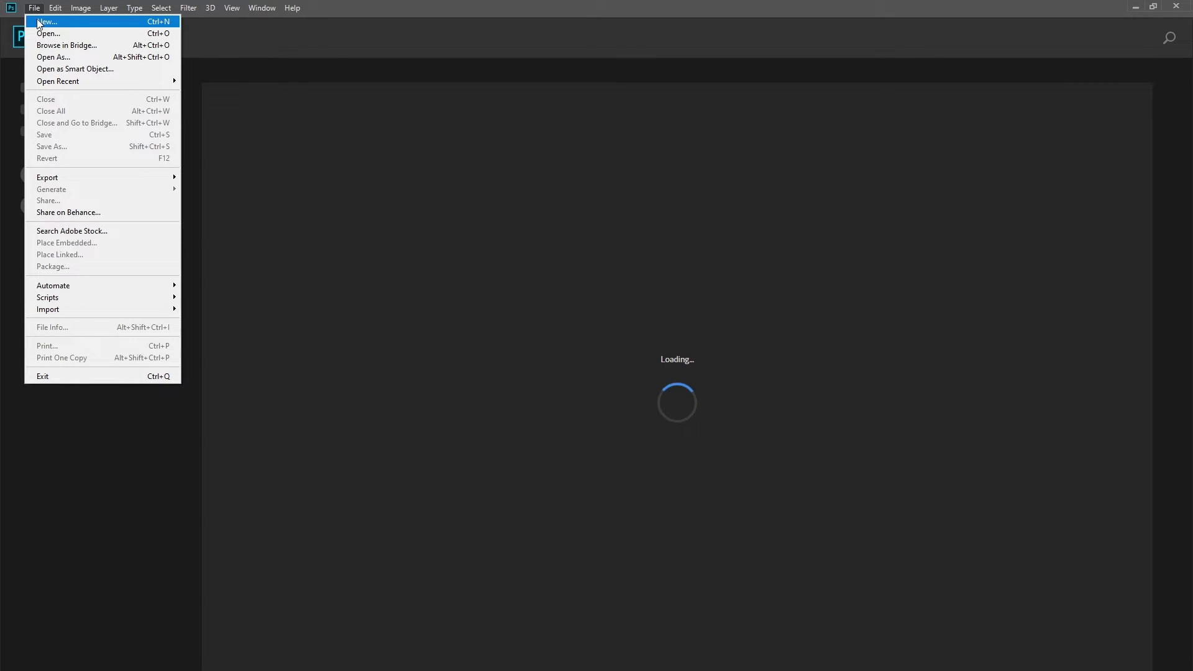
pyautogui.click(38, 21)
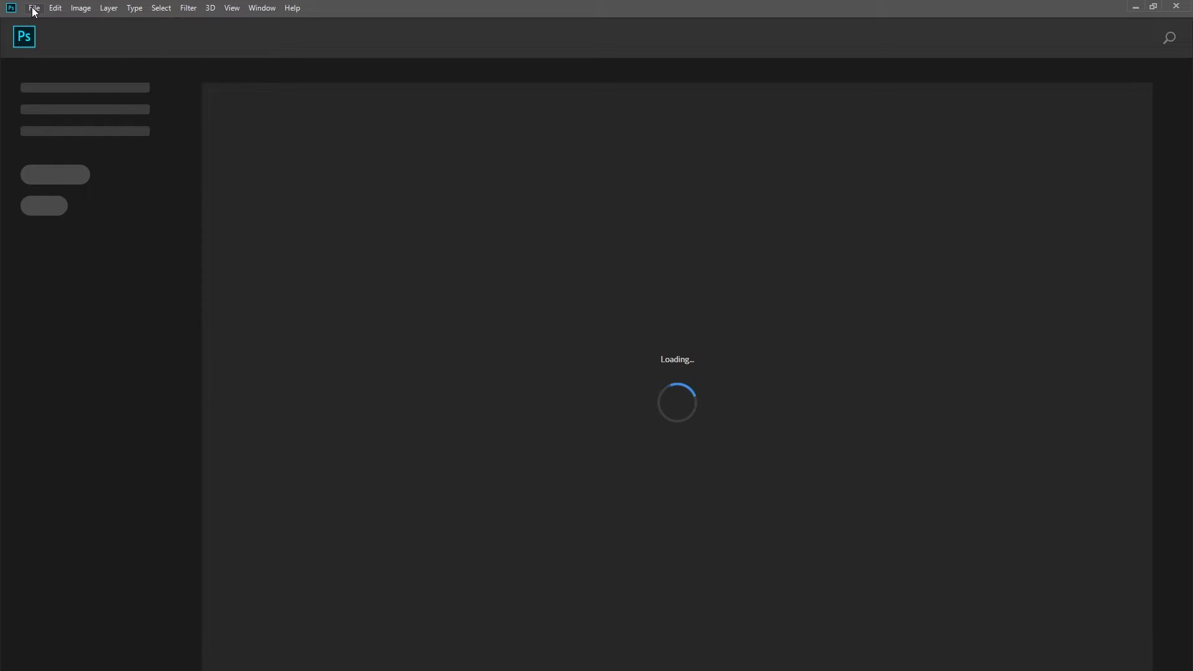
pyautogui.click(34, 9)
pyautogui.click(61, 22)
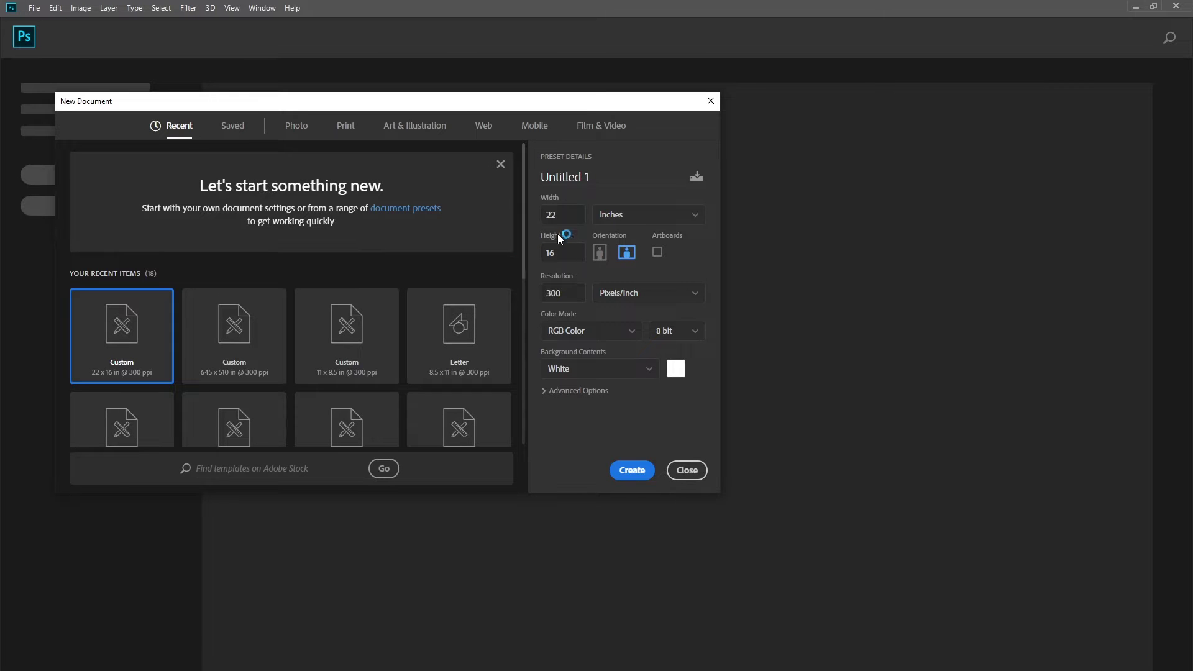
pyautogui.click(629, 227)
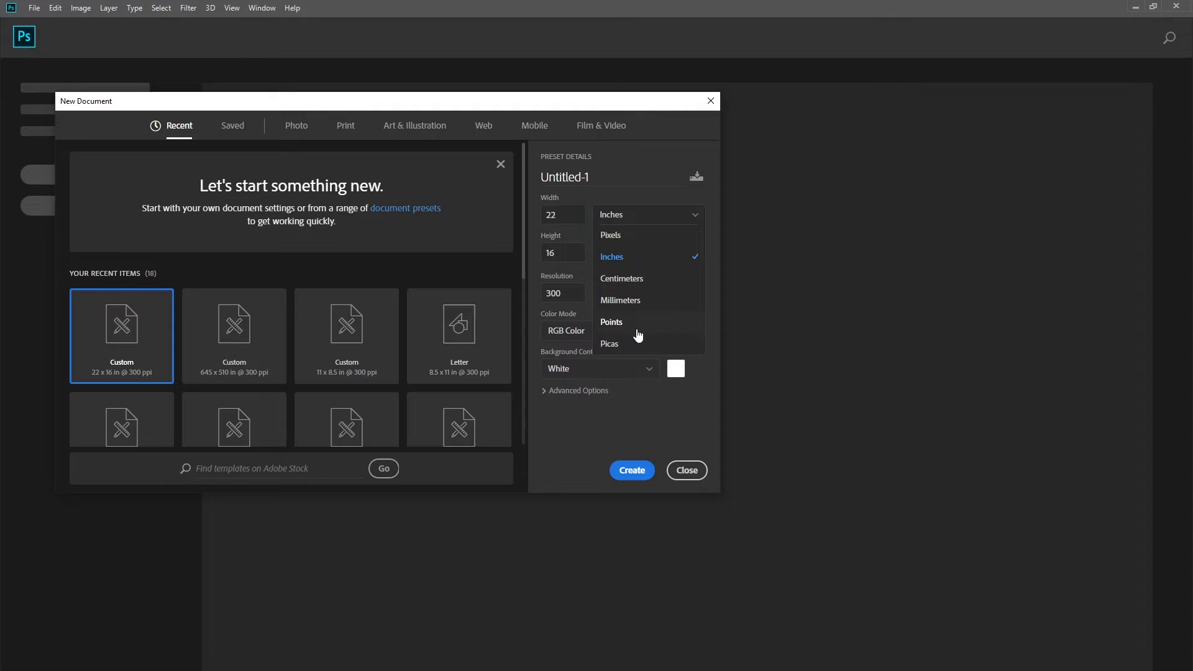
pyautogui.click(629, 222)
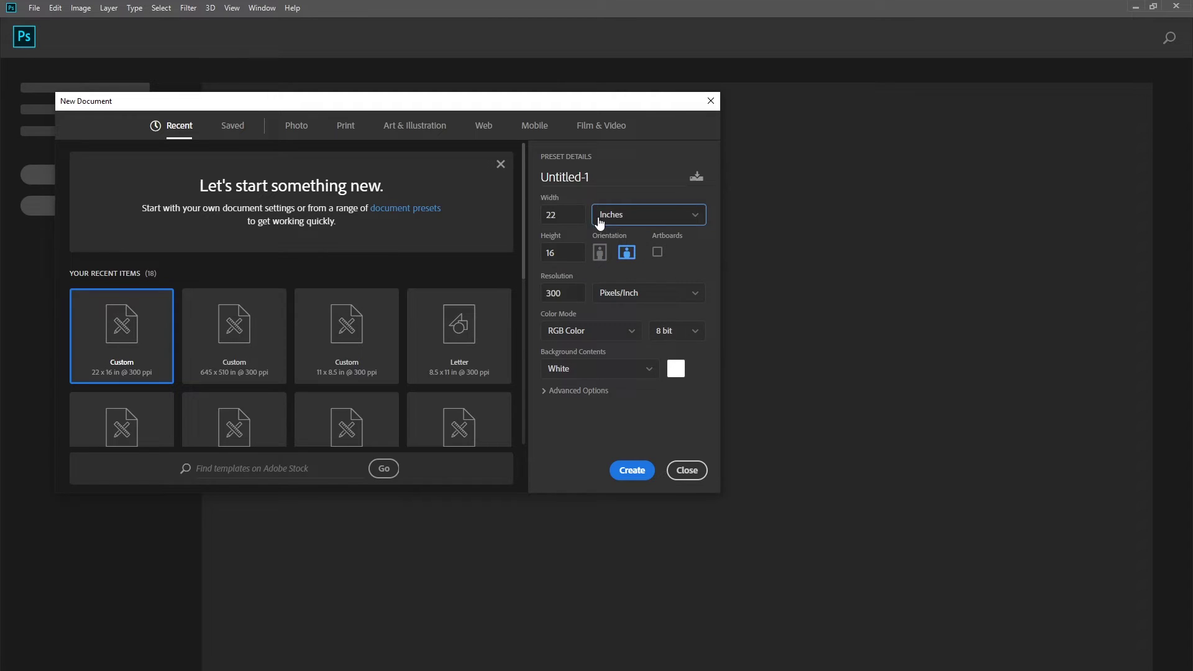
pyautogui.click(629, 221)
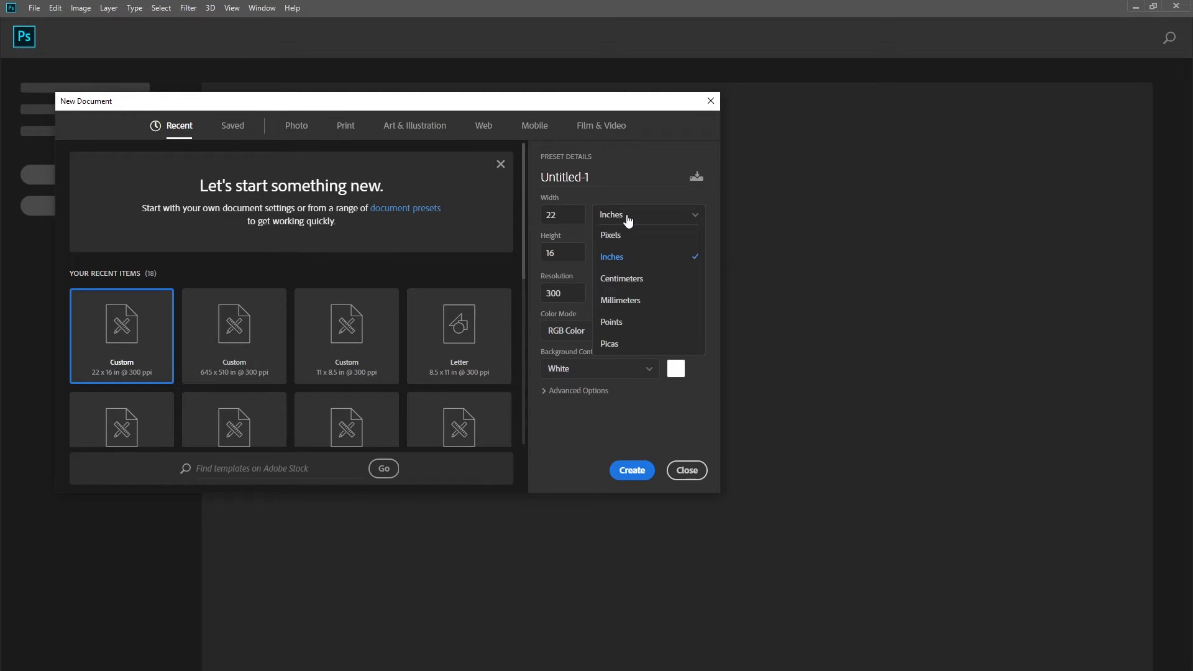
pyautogui.click(628, 256)
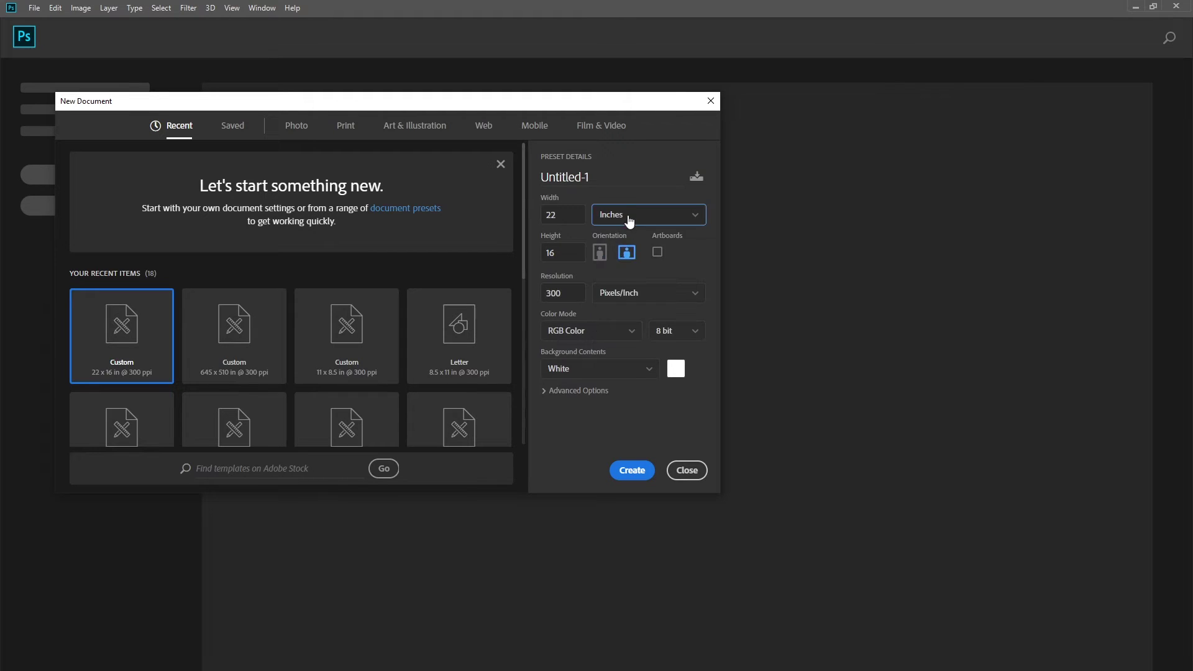
pyautogui.click(630, 218)
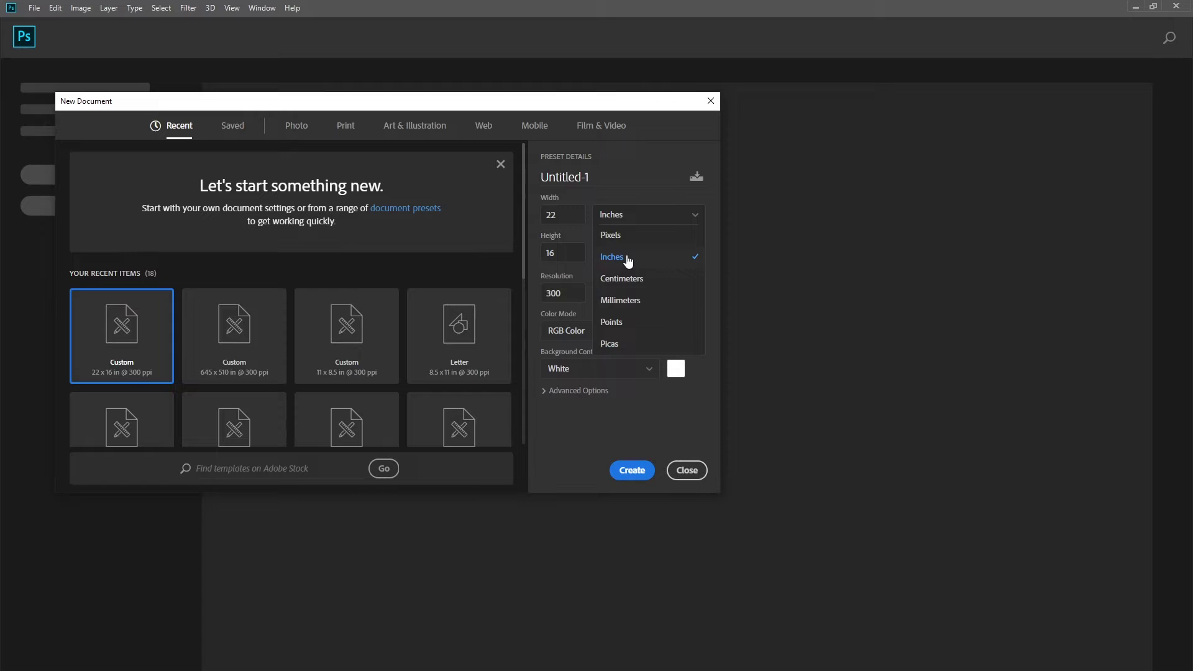
pyautogui.click(627, 257)
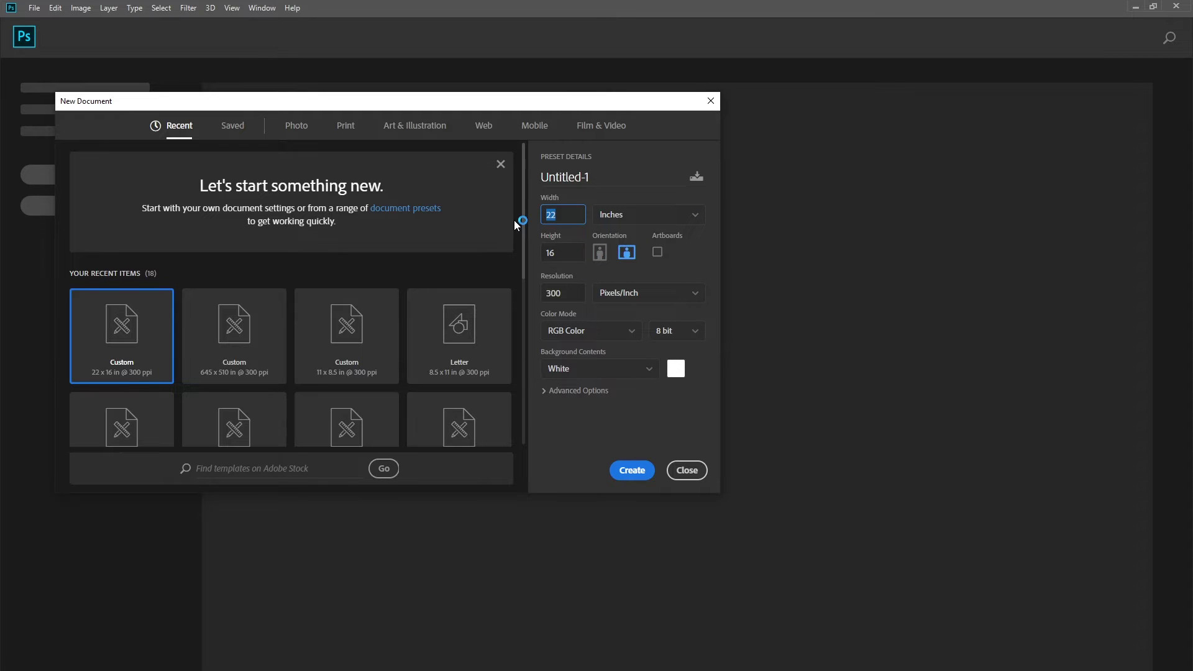
# Enter width 2 and height 2 inches at 300 ppi and create the document.
pyautogui.write('2')
pyautogui.press('Tab')
pyautogui.write('2')
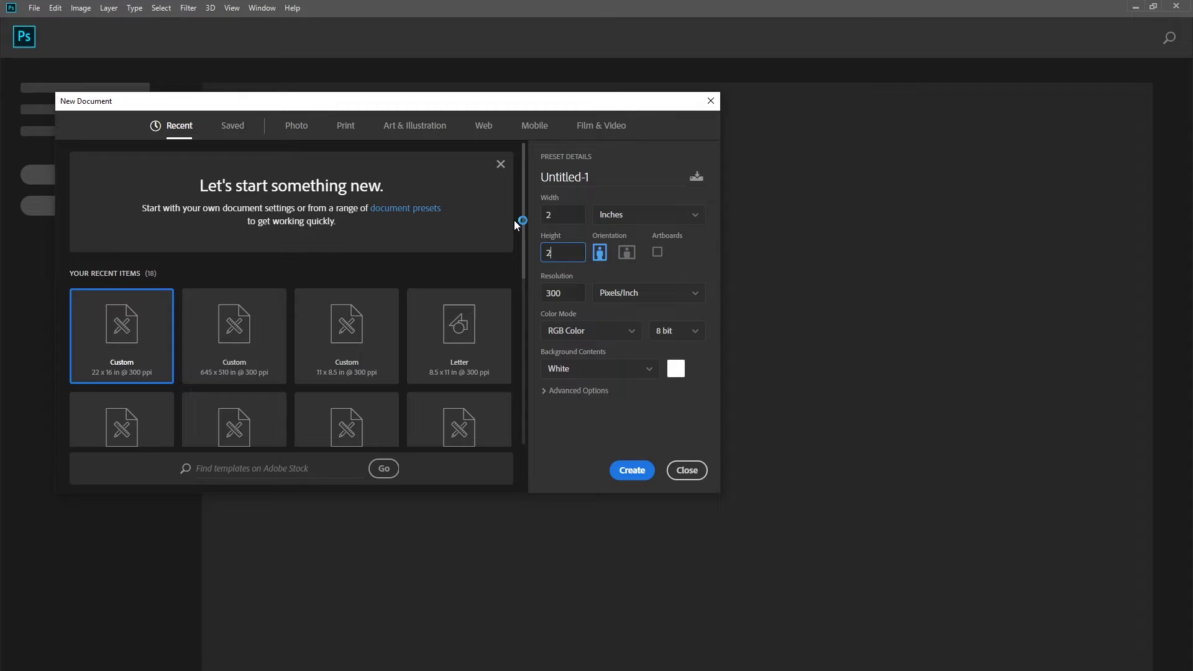
pyautogui.press('Tab')
pyautogui.click(640, 477)
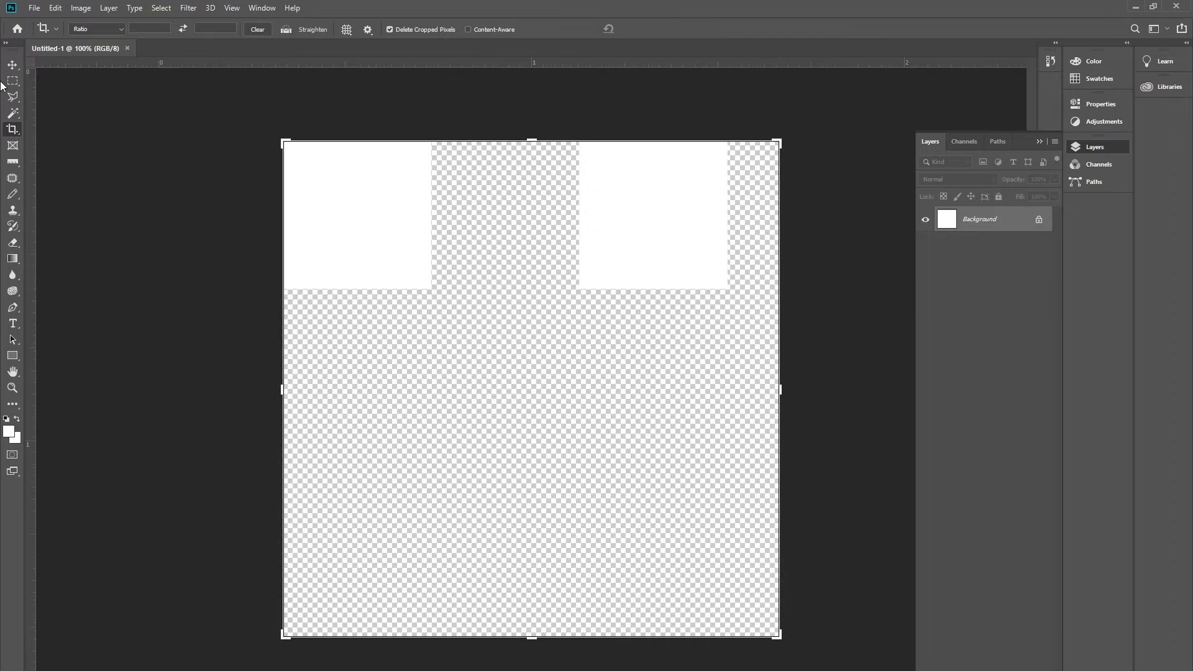
# Open the boy's portrait JPG from the File menu.
pyautogui.click(33, 8)
pyautogui.click(48, 33)
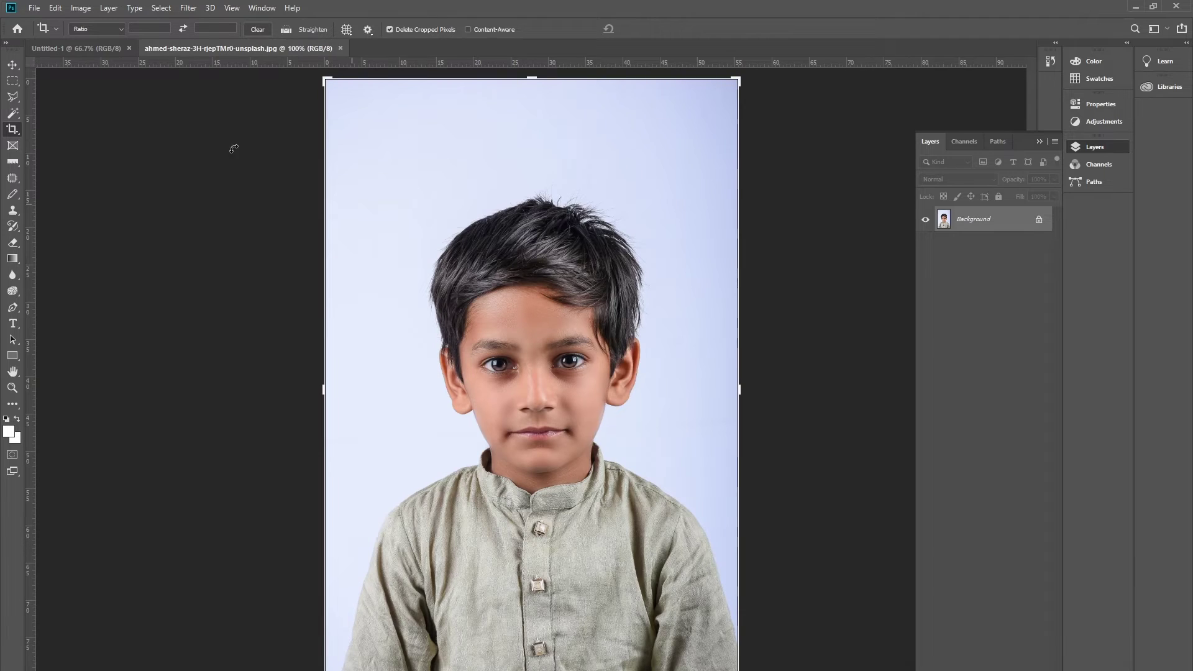
# Drag the boy's photo into the Untitled-1 square document with the Move tool.
pyautogui.press('v')
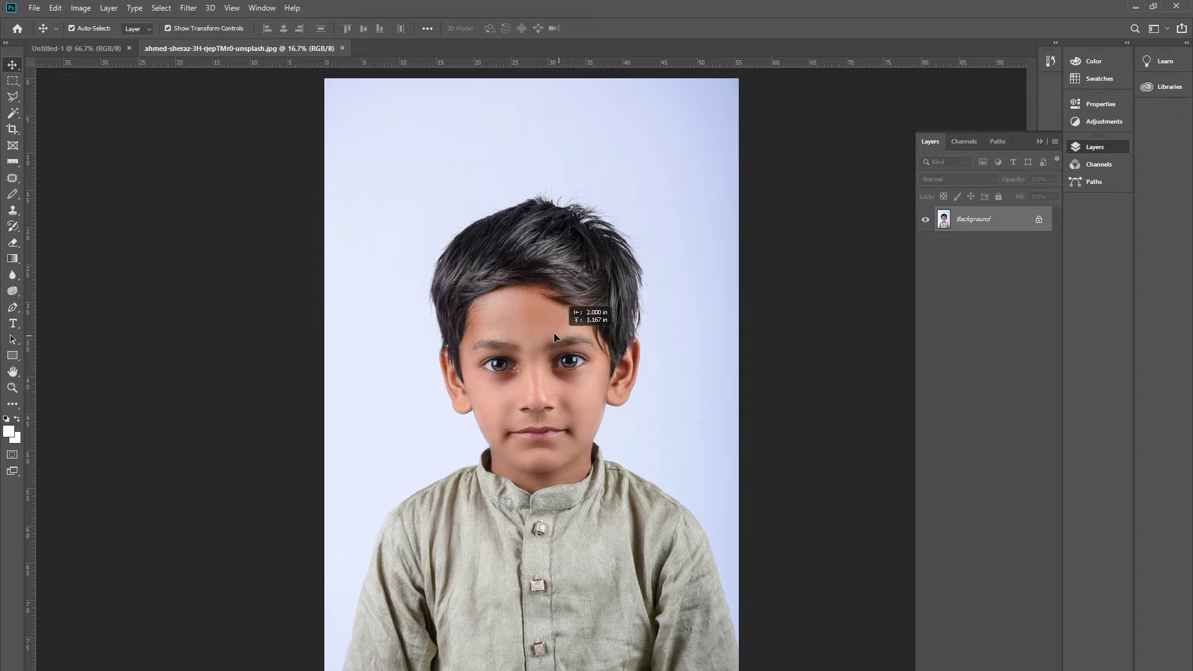
pyautogui.moveTo(555, 337); pyautogui.dragTo(503, 320)
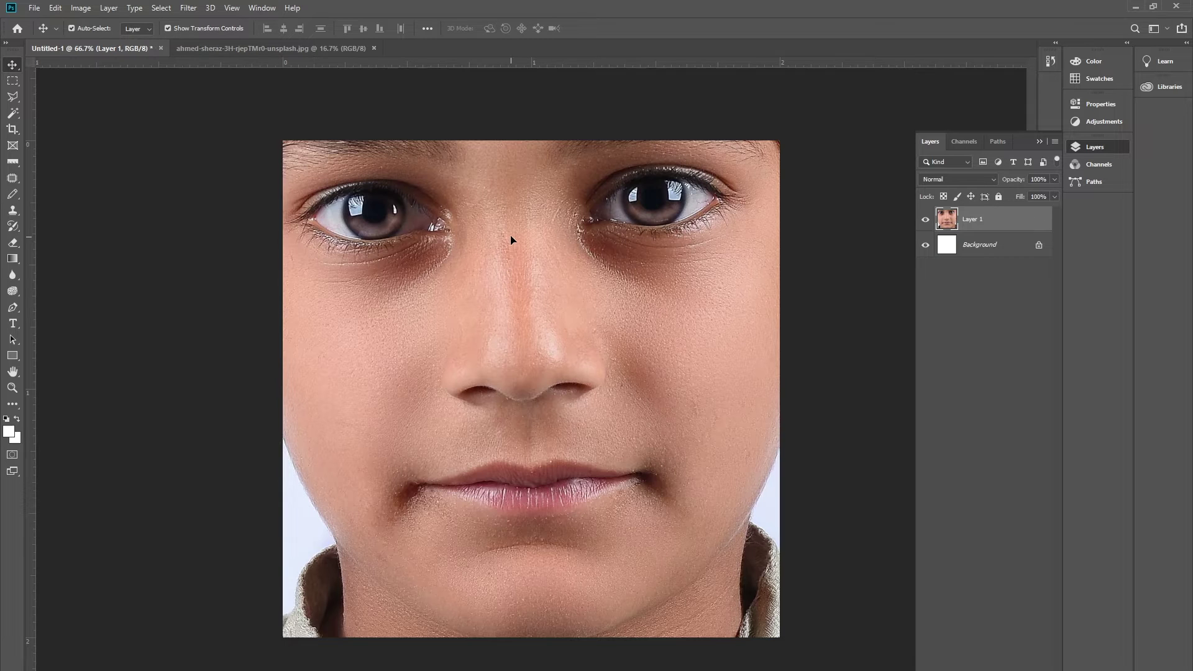
pyautogui.moveTo(510, 240); pyautogui.dragTo(303, 142)
# Scale the photo down so his head and shoulders sit centred, and commit.
pyautogui.moveTo(156, 163); pyautogui.dragTo(306, 240)
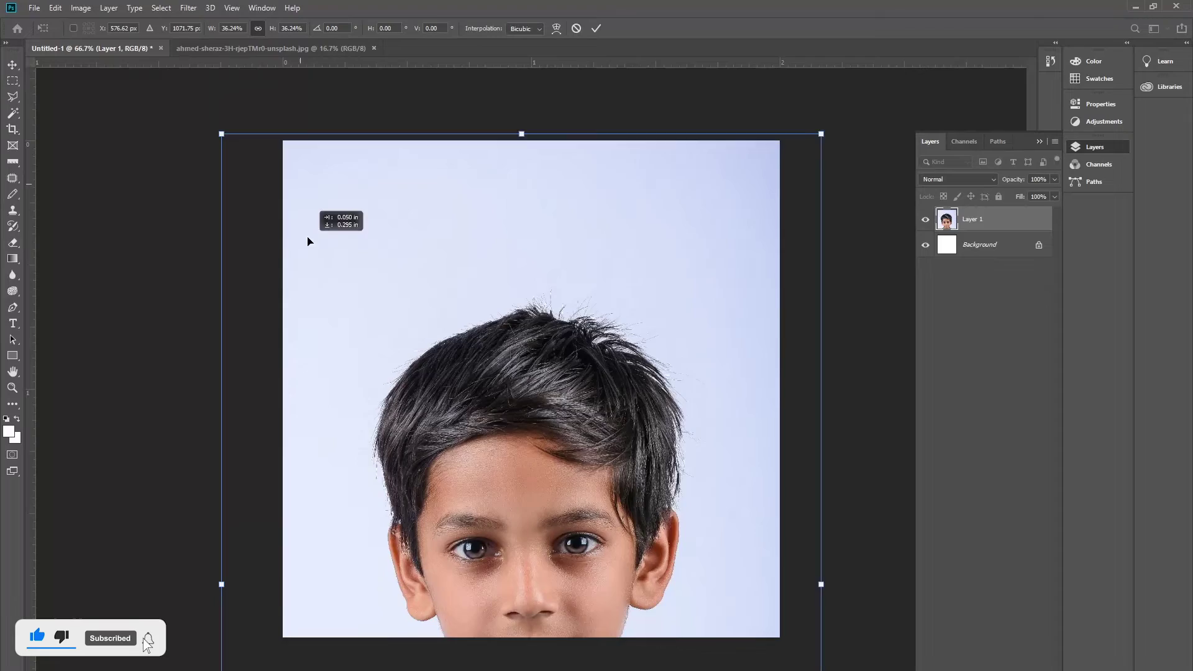
pyautogui.moveTo(221, 136); pyautogui.dragTo(245, 115)
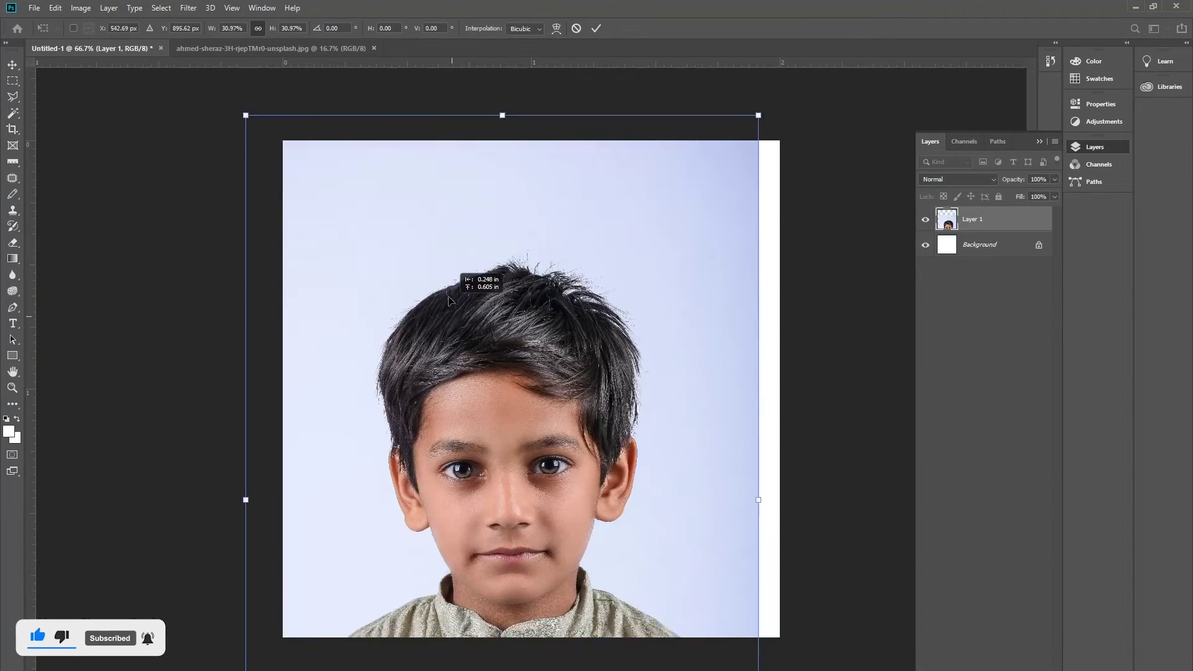
pyautogui.moveTo(479, 299); pyautogui.dragTo(501, 349)
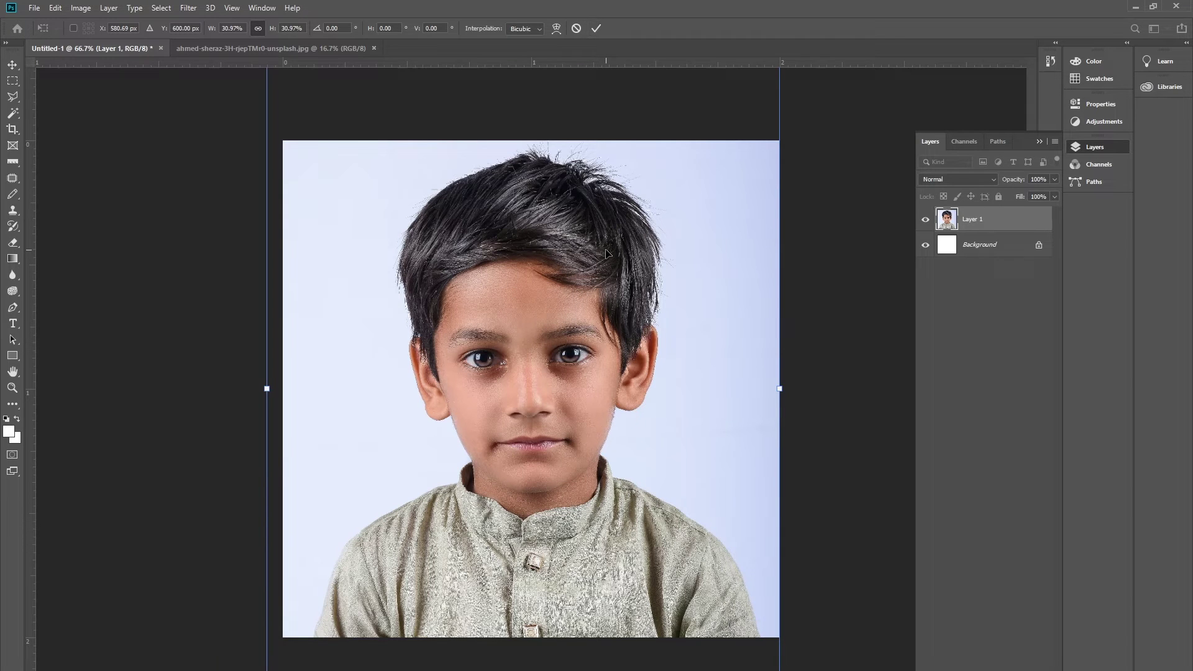
pyautogui.click(596, 28)
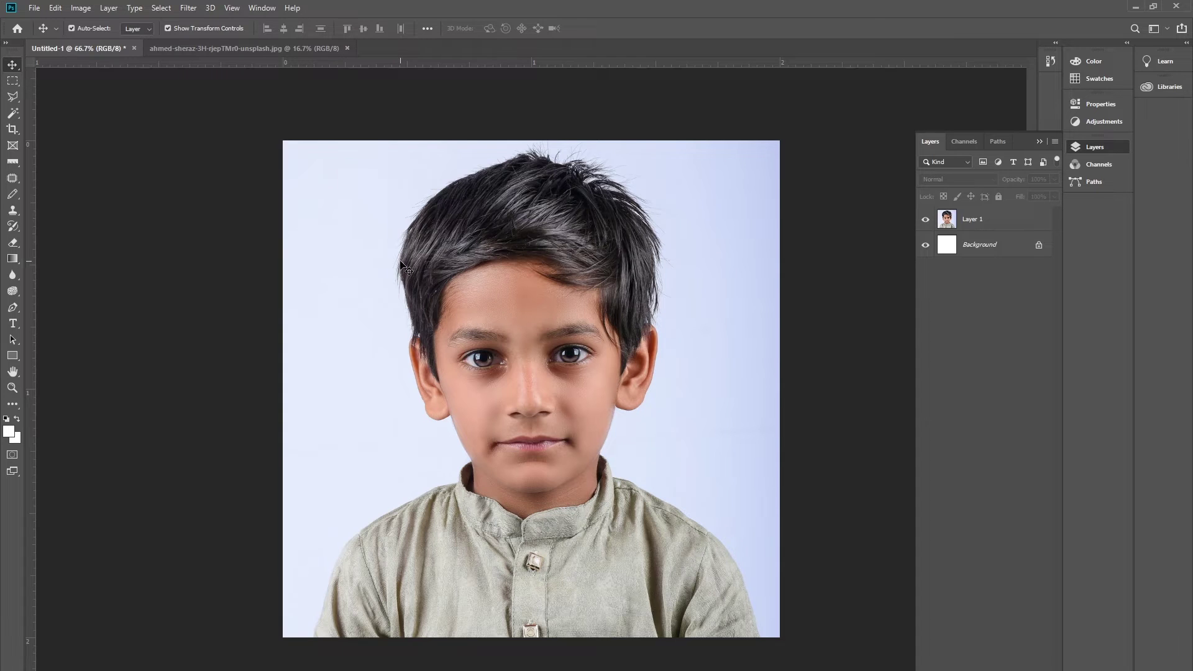
pyautogui.click(80, 7)
# Check the image size, then save a copy to the Desktop in JPEG format.
pyautogui.click(115, 104)
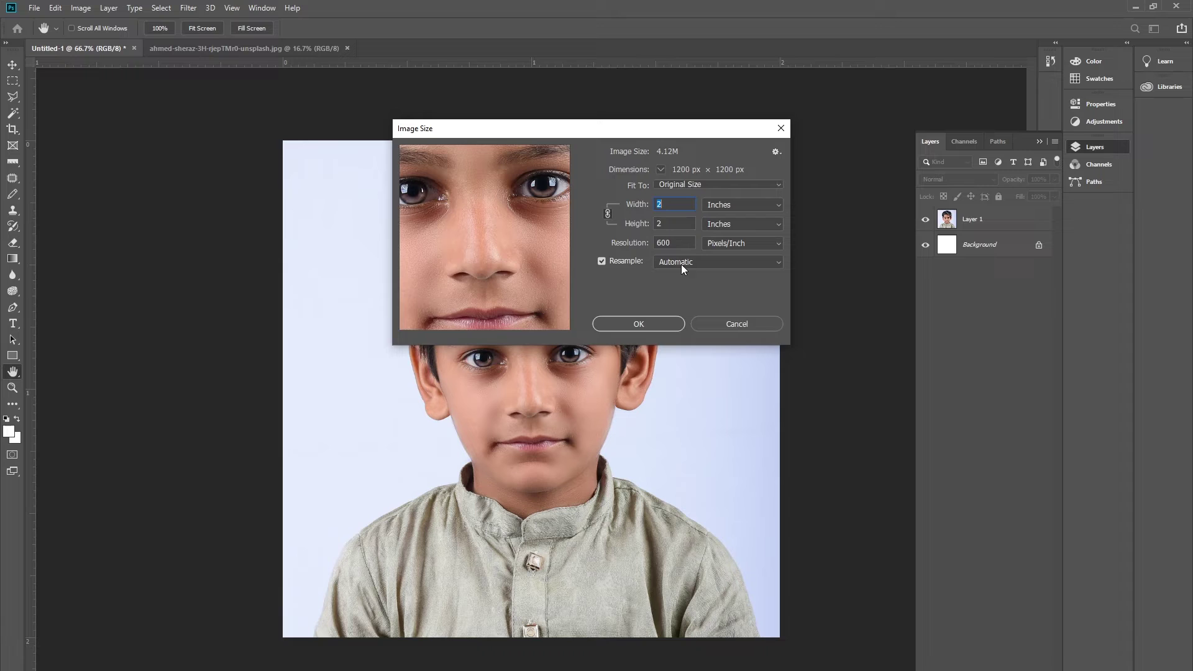
pyautogui.click(737, 323)
pyautogui.click(34, 8)
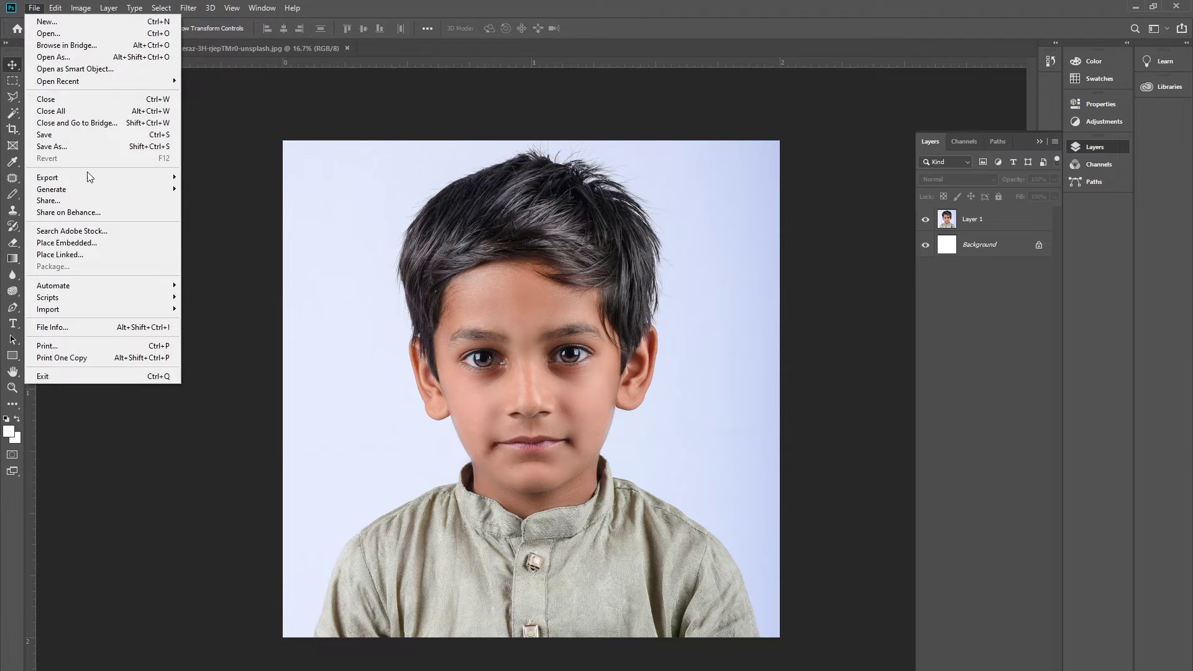
pyautogui.click(62, 146)
pyautogui.click(51, 192)
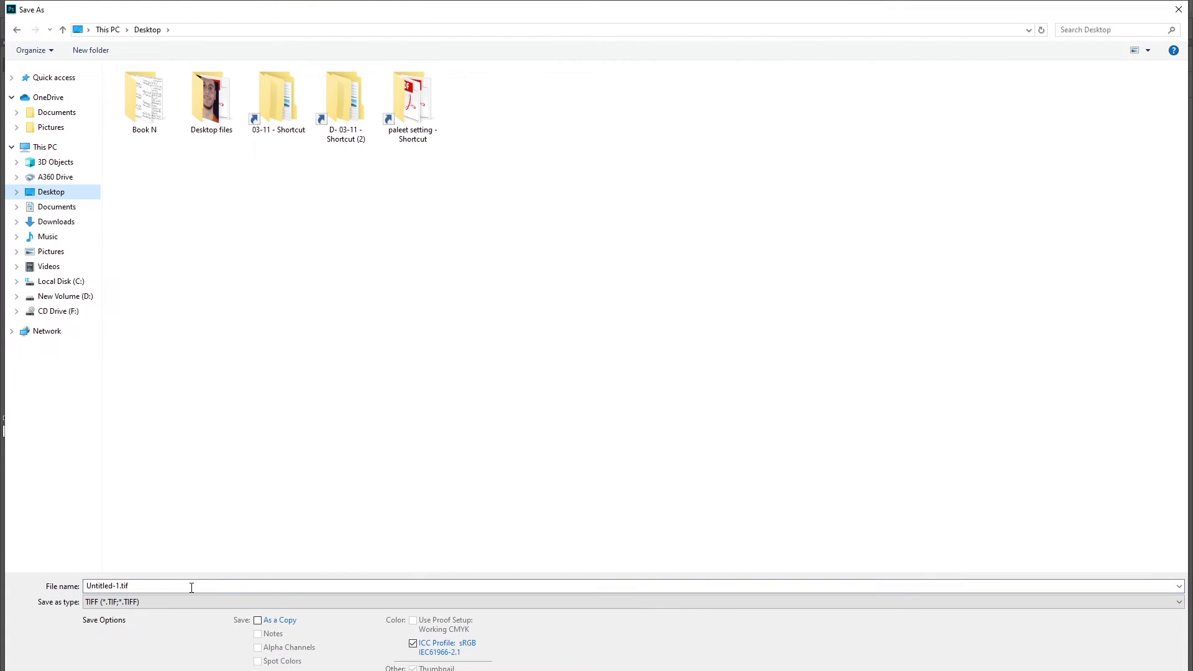
pyautogui.click(170, 599)
pyautogui.click(174, 488)
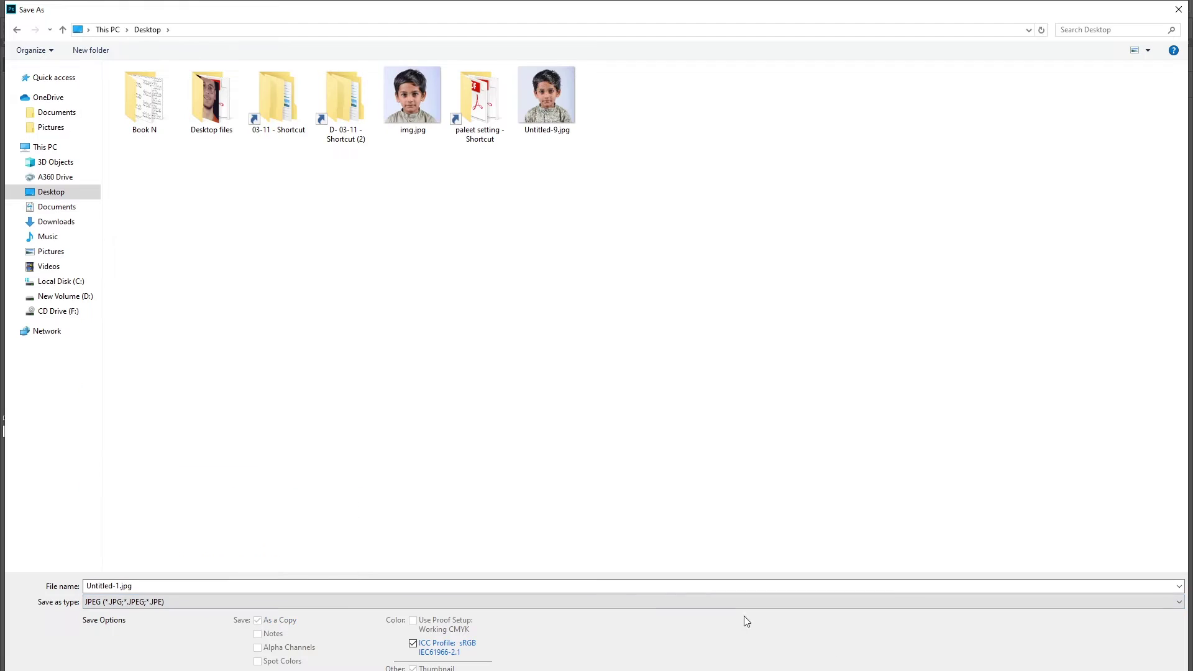
# Name it 'passport pic' with medium quality, then view it from the desktop.
pyautogui.click(136, 584)
pyautogui.write('8')
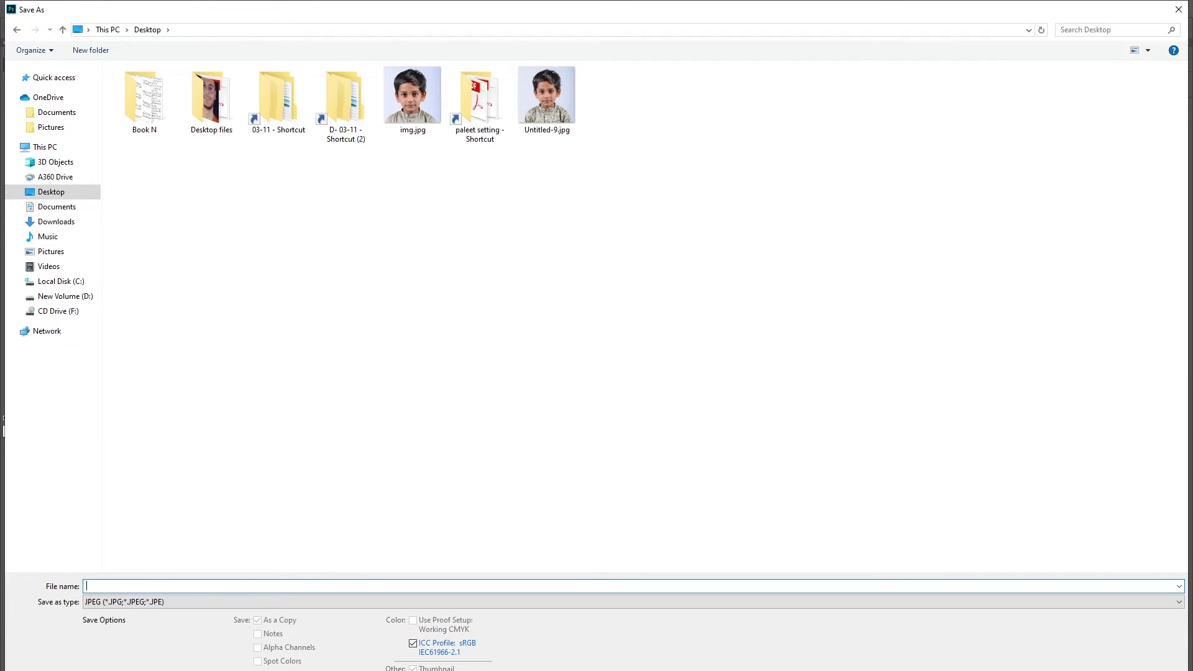
pyautogui.write('passport pic')
pyautogui.press('Return')
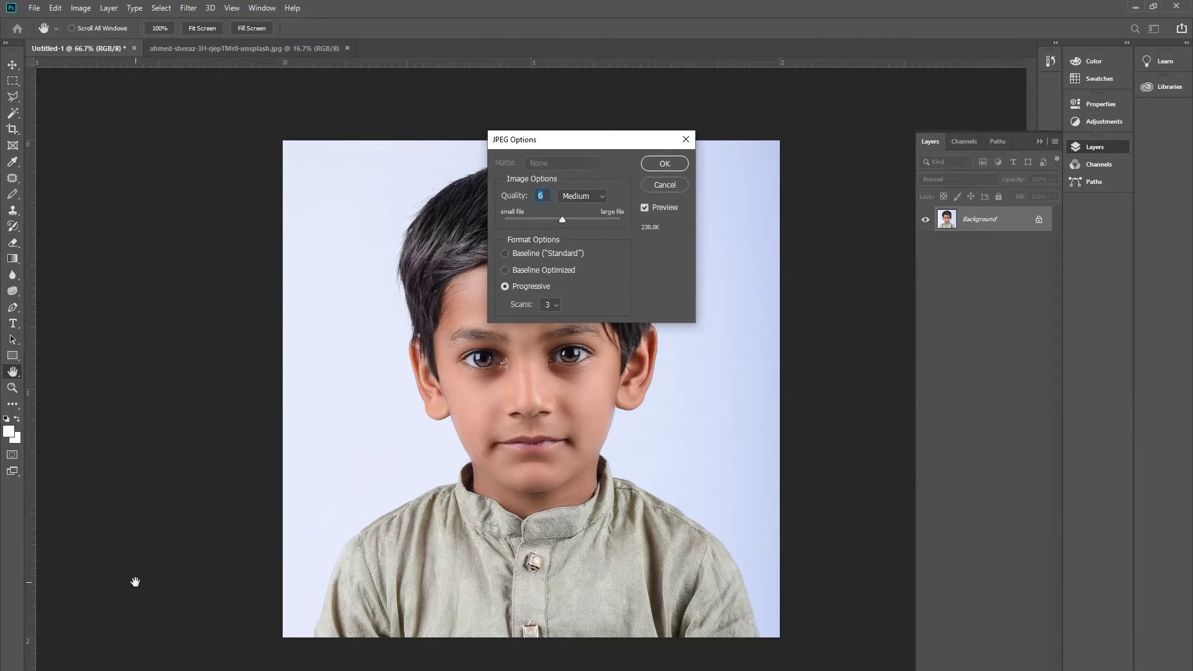
pyautogui.press('Return')
pyautogui.click(1136, 6)
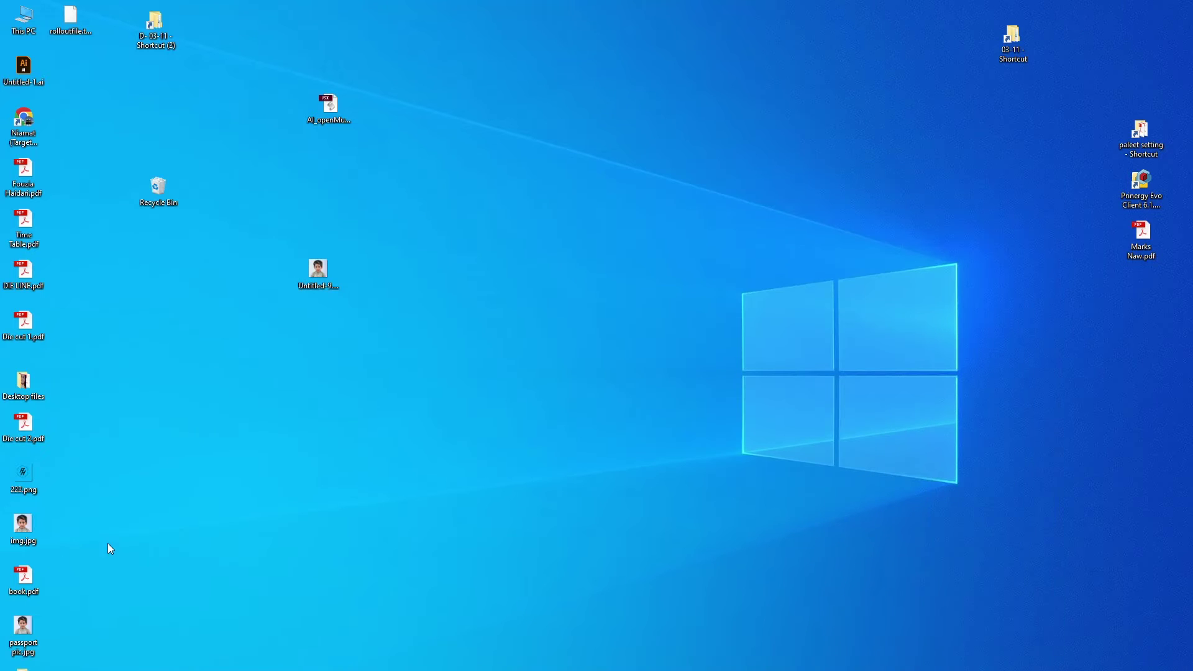
pyautogui.doubleClick(39, 631)
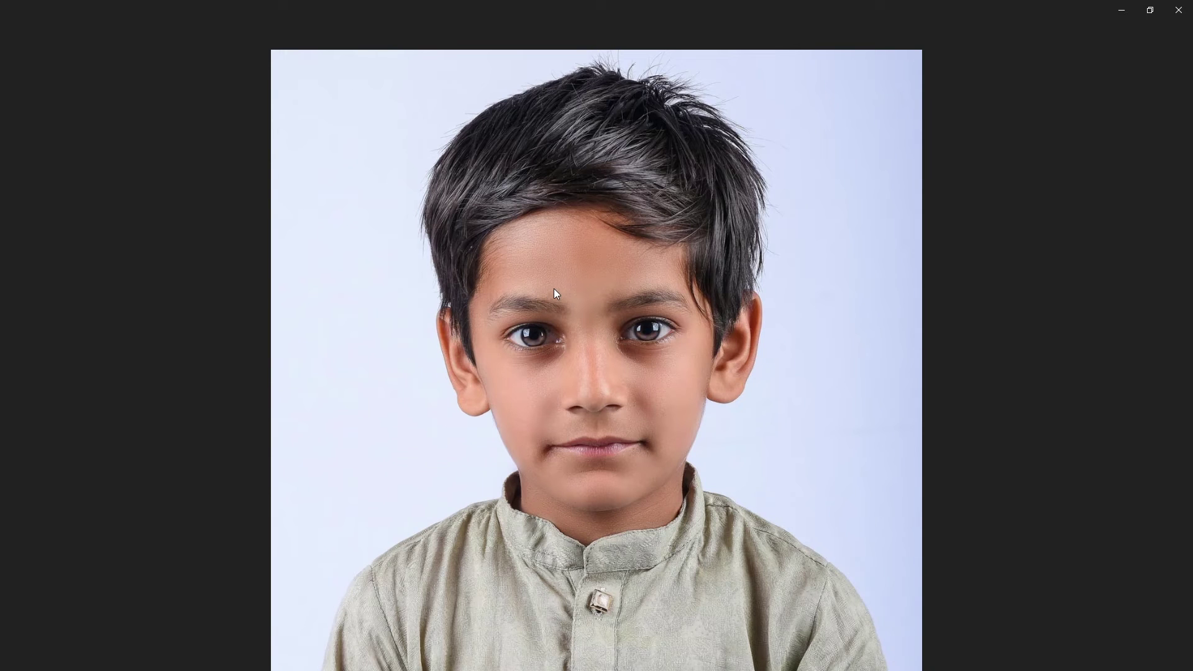
# Close the photo viewer and confirm in Properties that passport pic.jpg is 229 KB.
pyautogui.click(1179, 10)
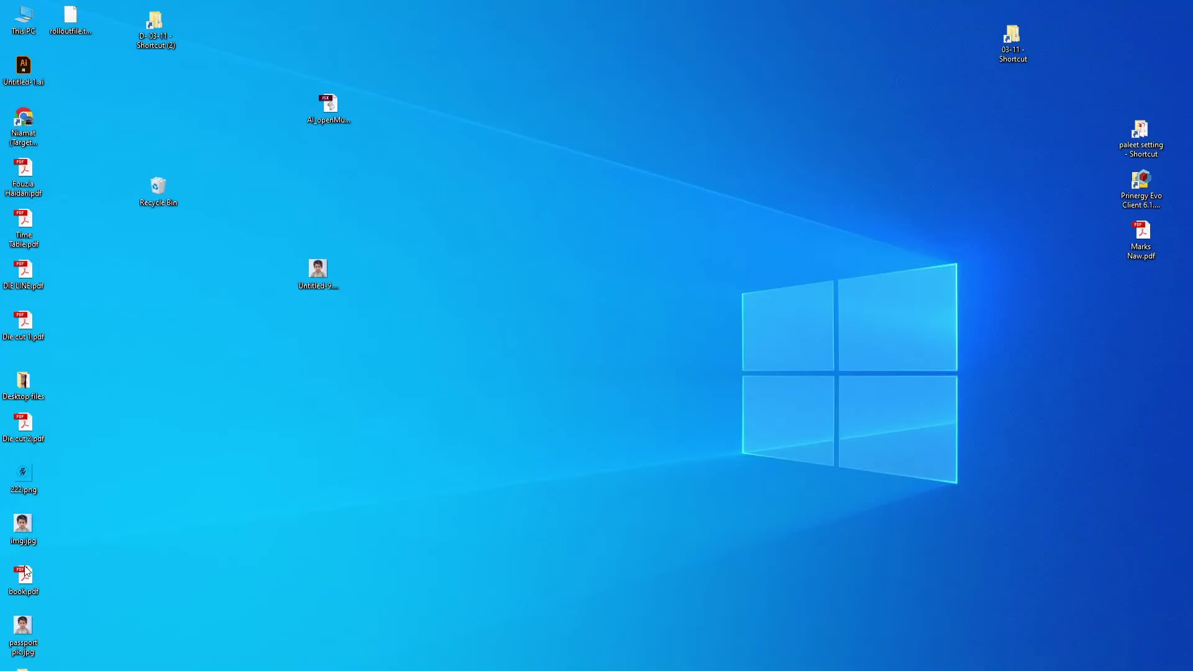
pyautogui.rightClick(31, 646)
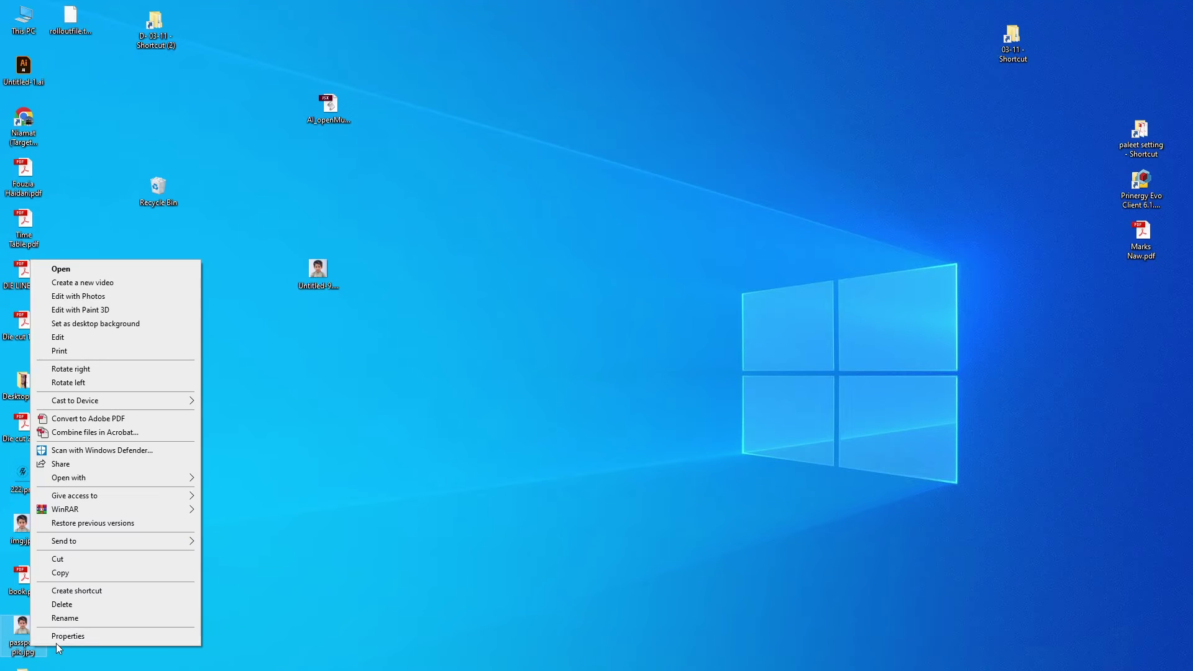
pyautogui.click(67, 637)
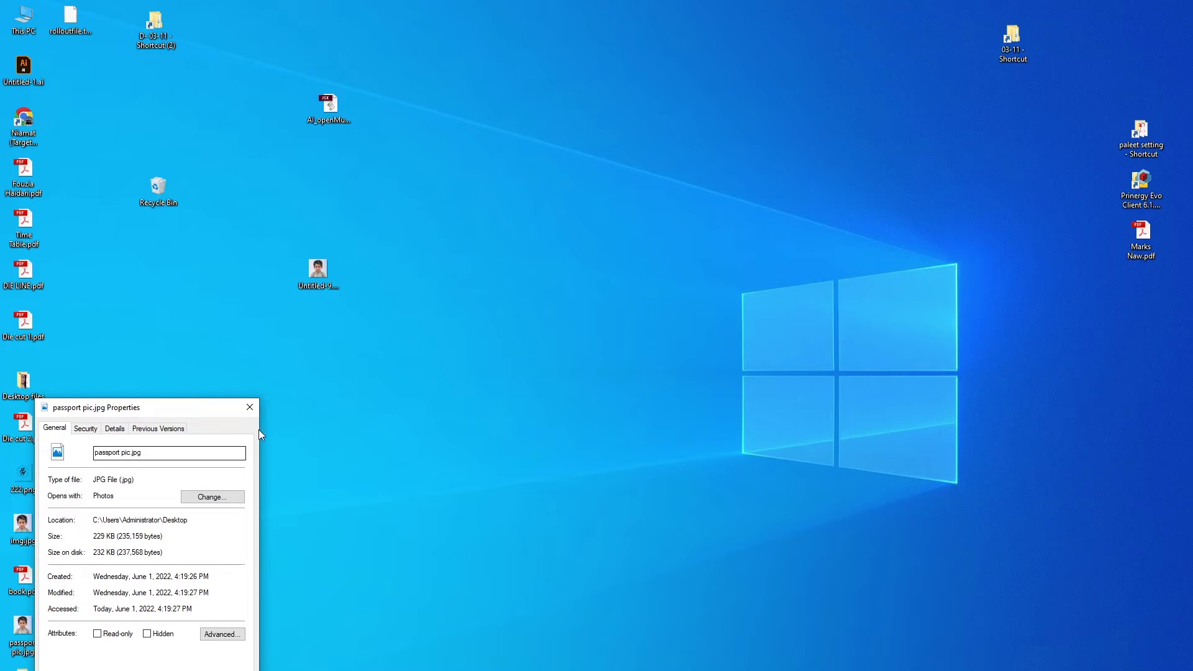
pyautogui.click(249, 408)
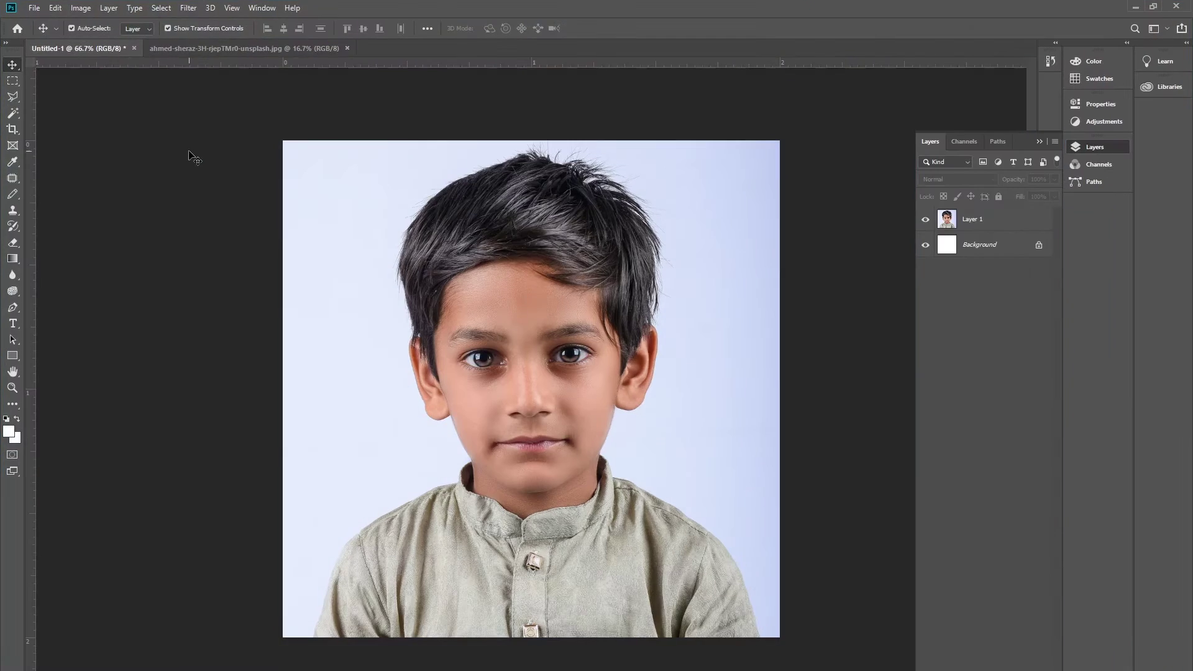
# Enter 300 pixels/inch as the resolution in Image Size.
pyautogui.click(81, 8)
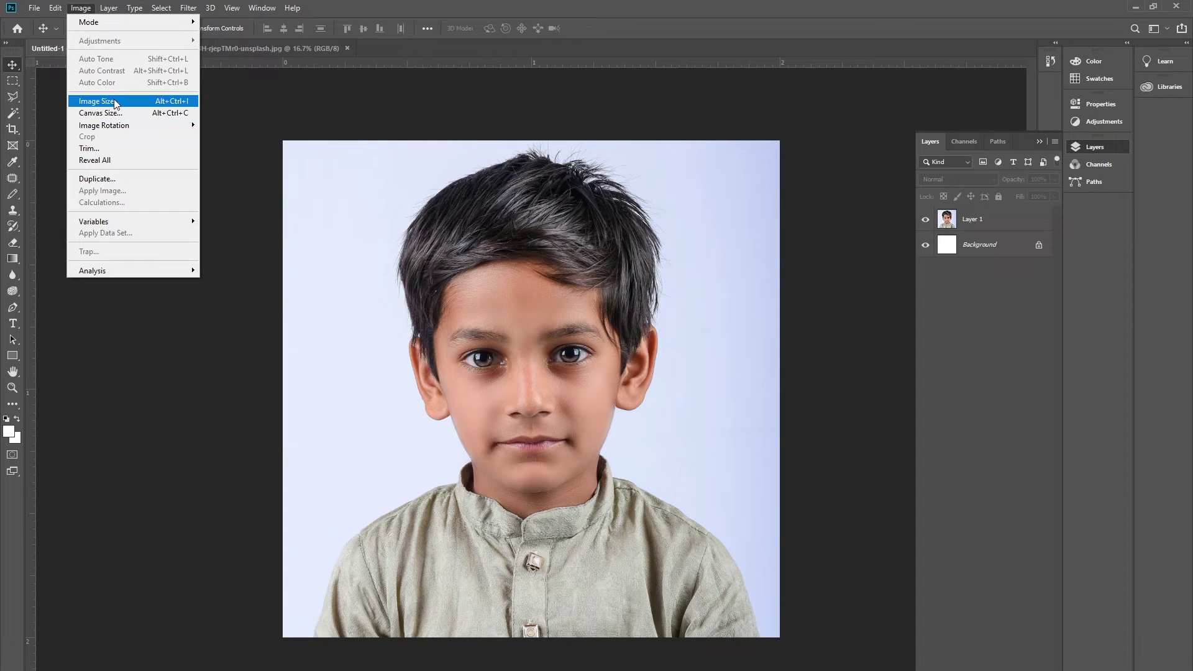
pyautogui.click(114, 100)
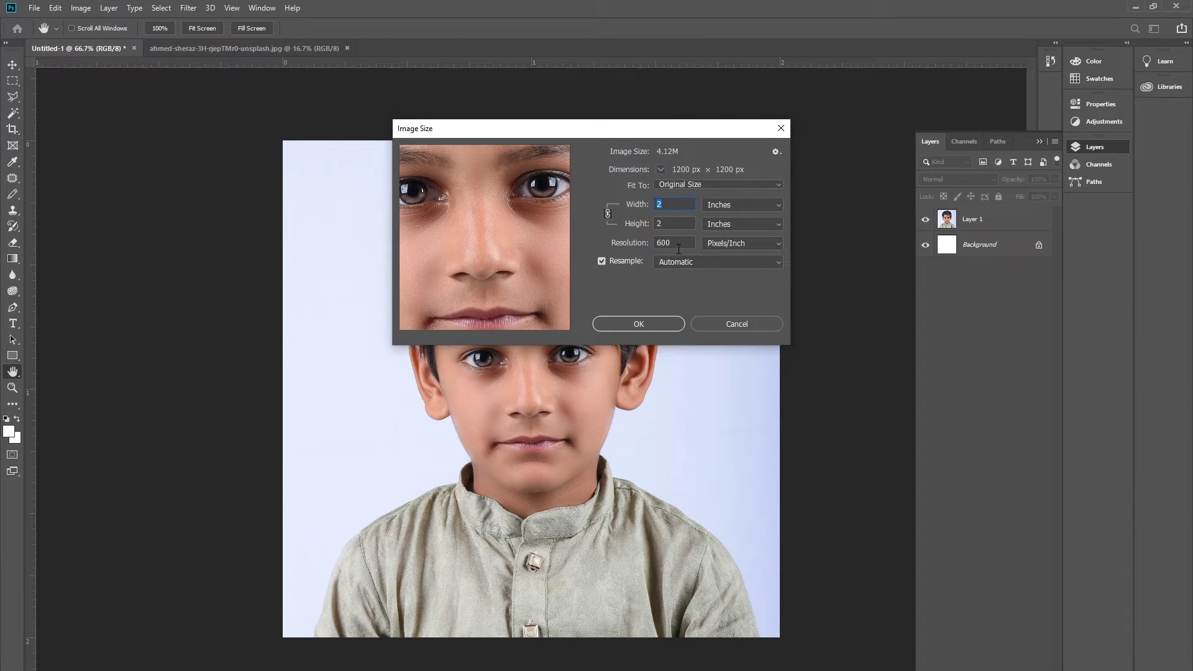
pyautogui.press('Tab')
pyautogui.press('Tab')
pyautogui.write('3')
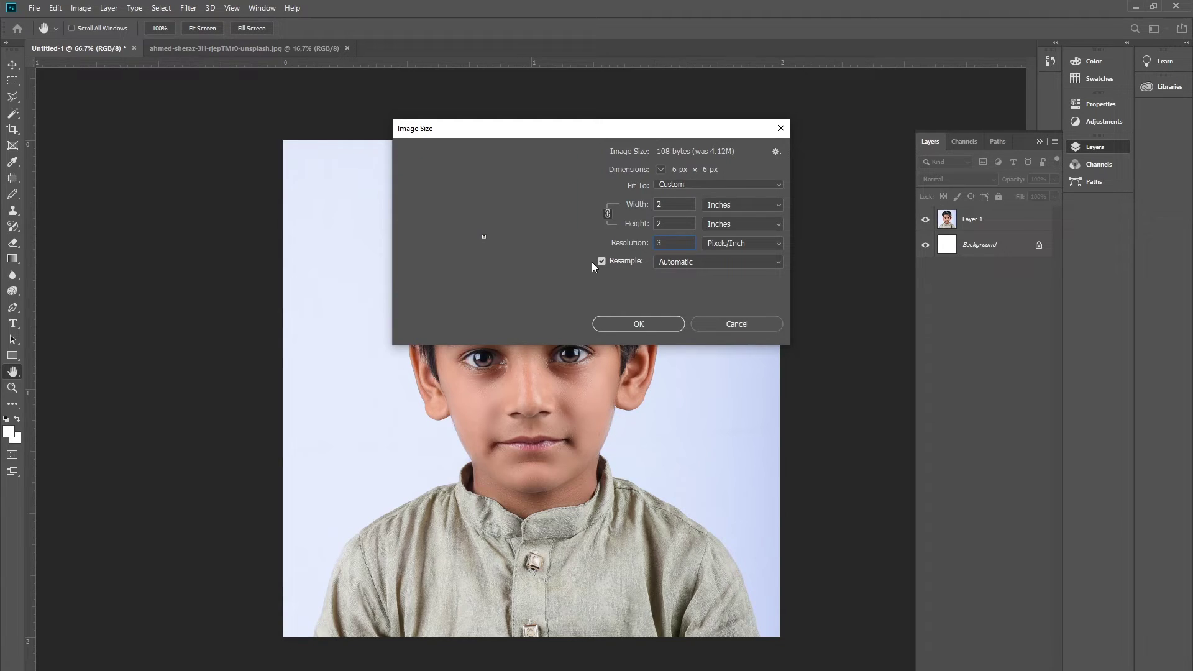
pyautogui.write('00')
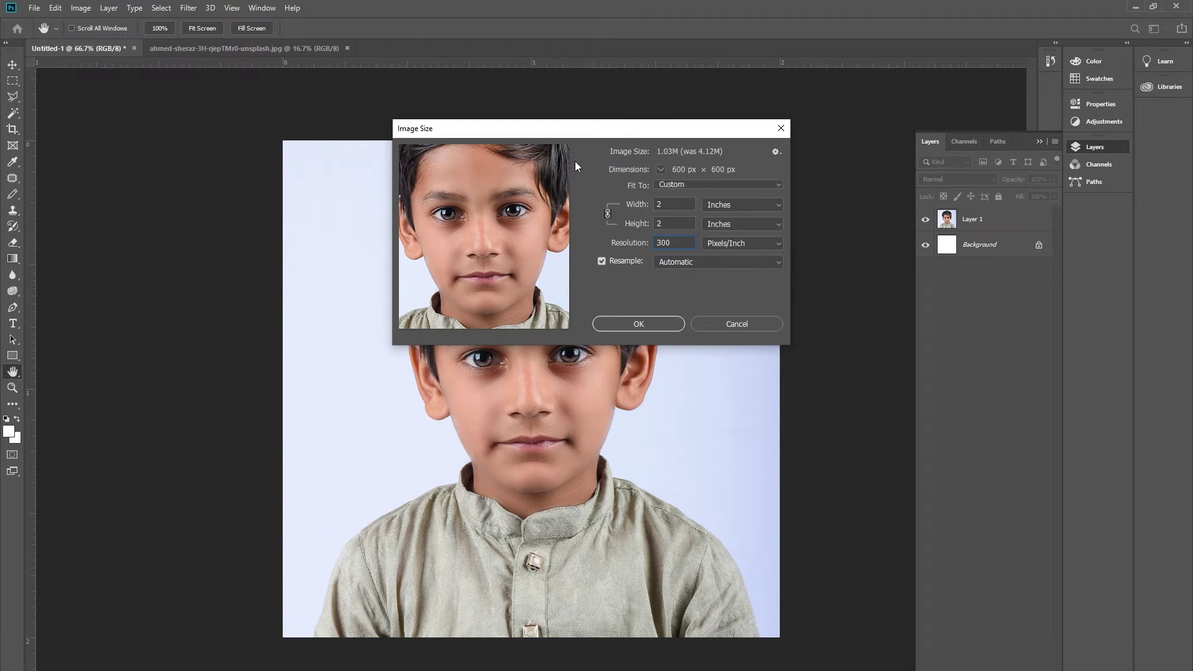
# Apply the 300 ppi size and overwrite passport pic.jpg on the Desktop as JPEG quality 6.
pyautogui.click(638, 323)
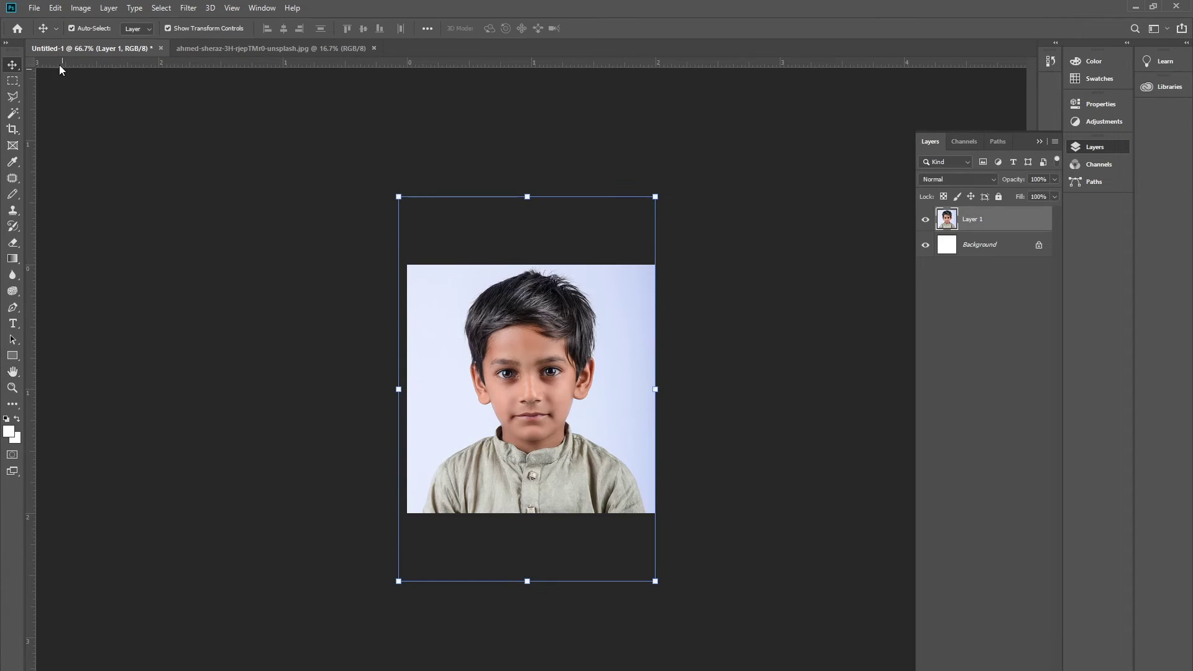
pyautogui.click(35, 8)
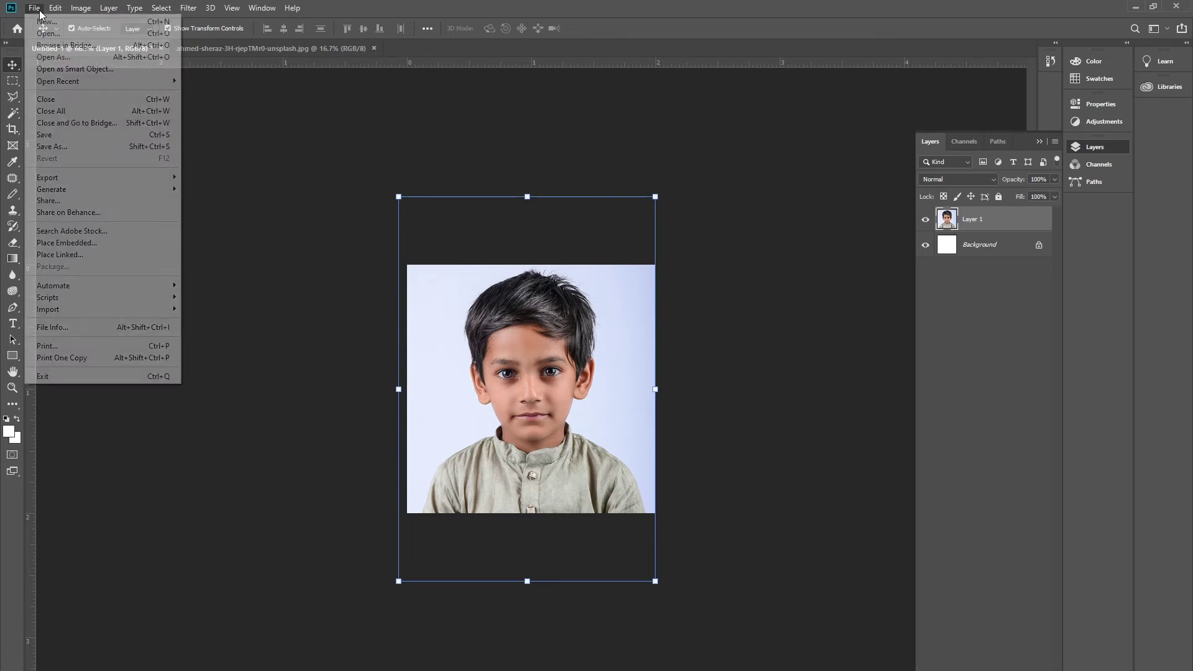
pyautogui.click(50, 146)
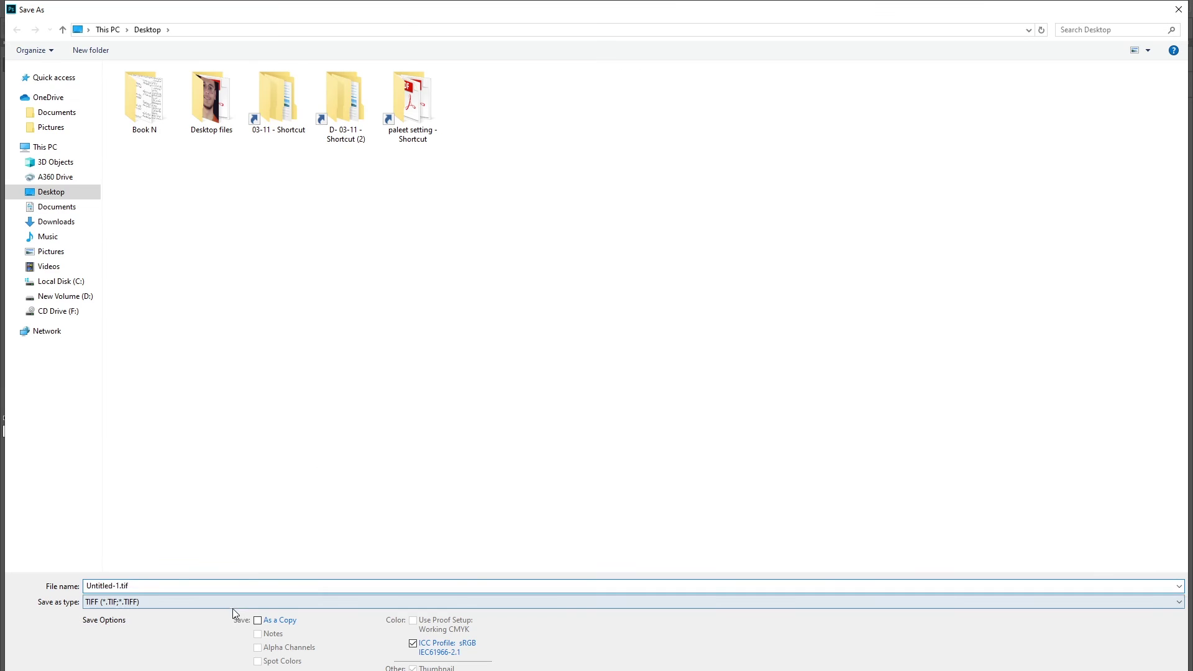
pyautogui.click(233, 603)
pyautogui.click(161, 479)
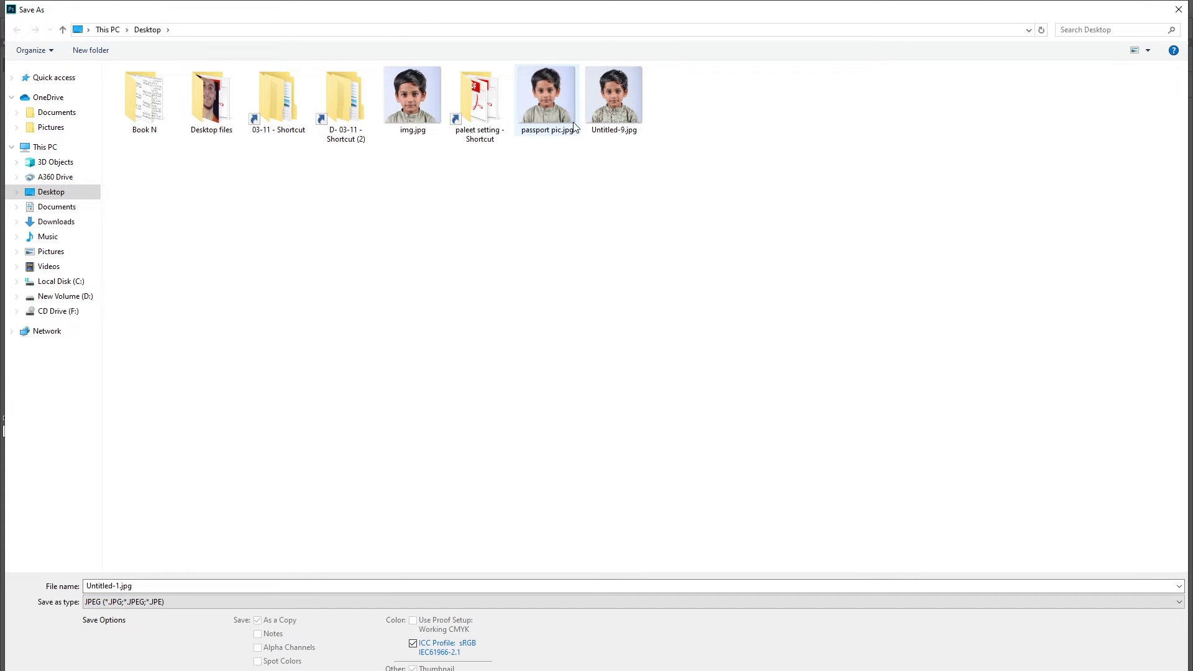
pyautogui.doubleClick(546, 100)
pyautogui.click(624, 371)
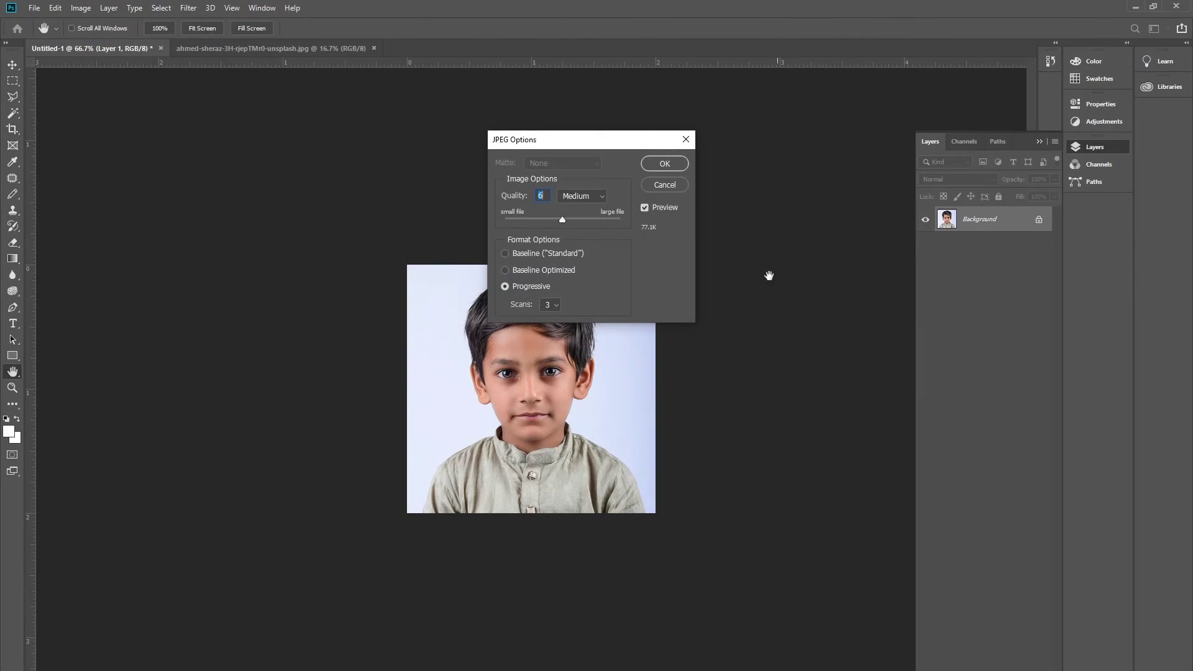
pyautogui.click(665, 164)
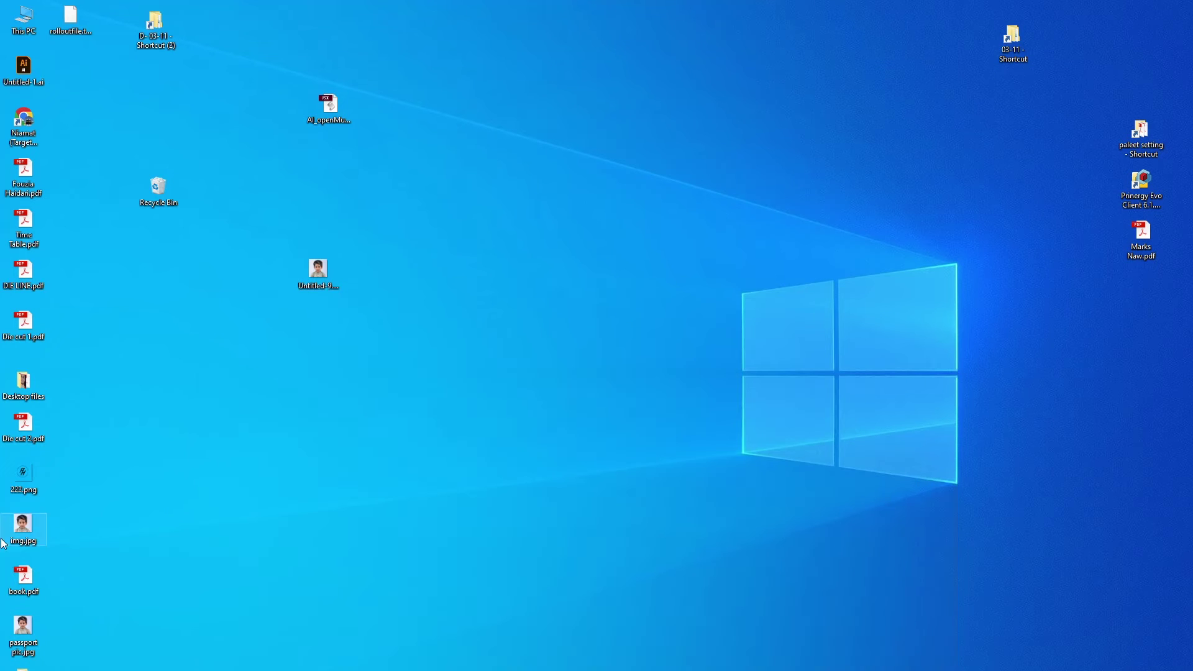
pyautogui.rightClick(26, 631)
pyautogui.click(47, 618)
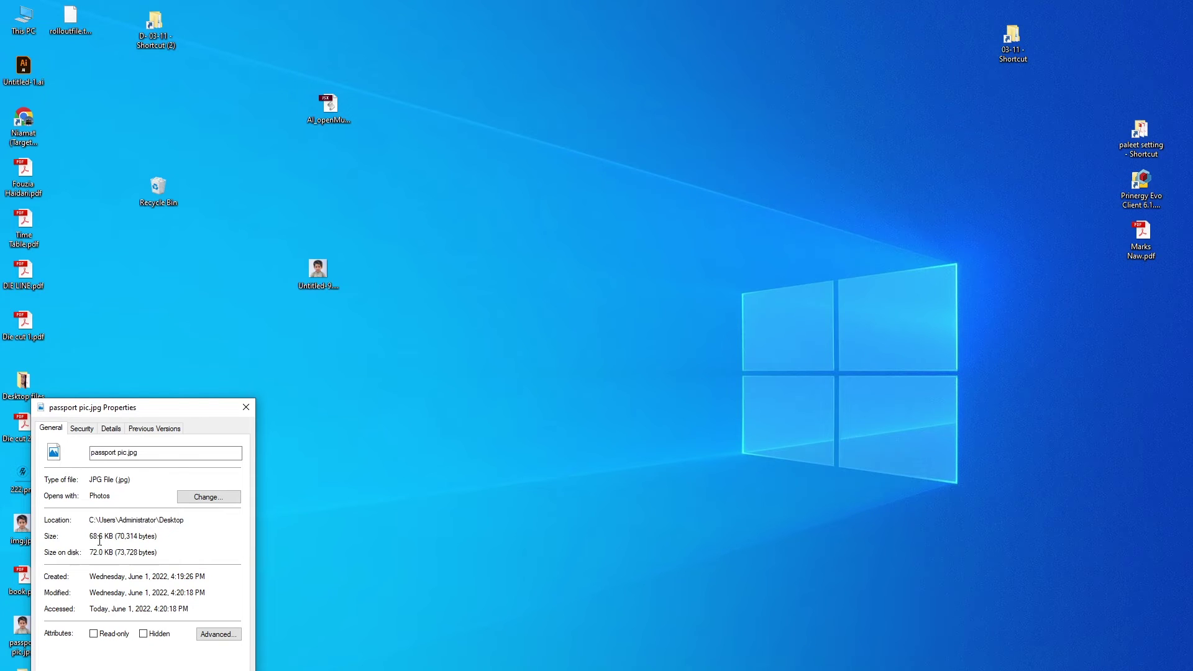
pyautogui.click(246, 407)
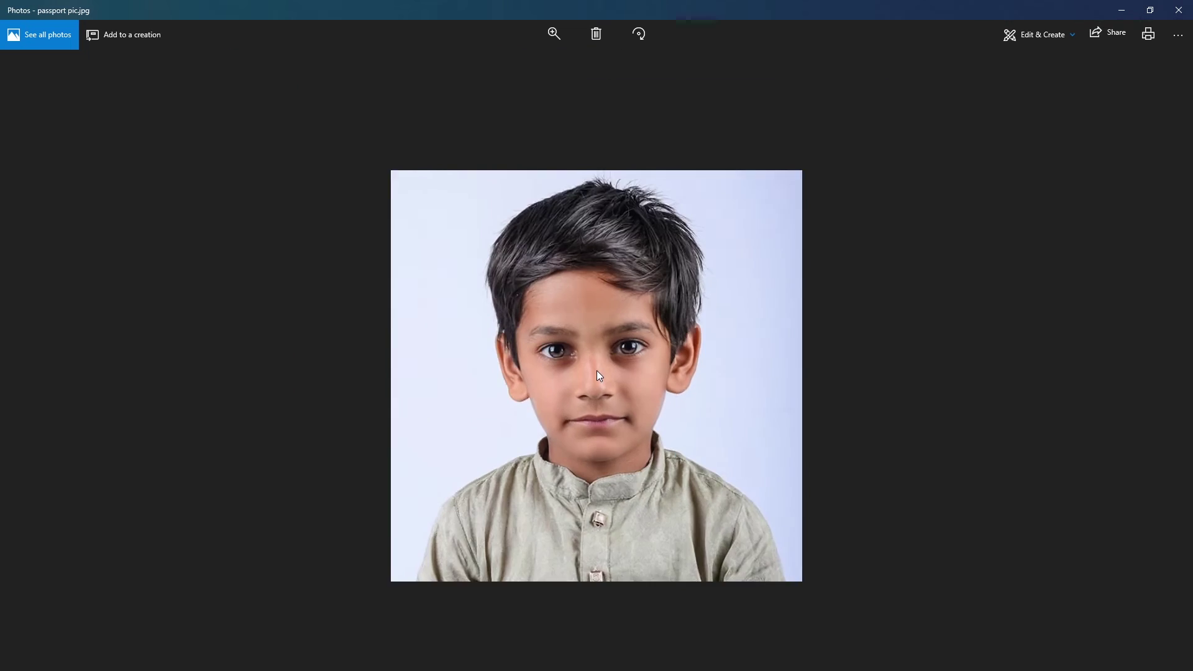
pyautogui.hotkey('alt', 'F4')
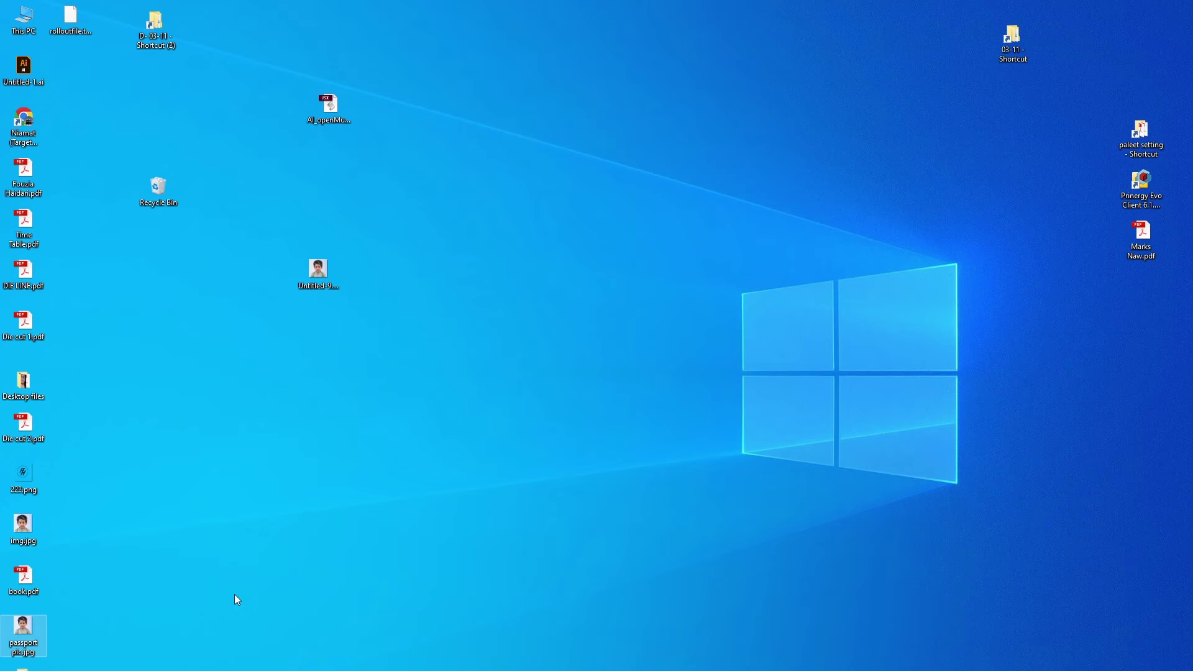
# Return to Photoshop, cancel the Open dialog, and start a new document, editing its width.
pyautogui.hotkey('alt', 'Tab')
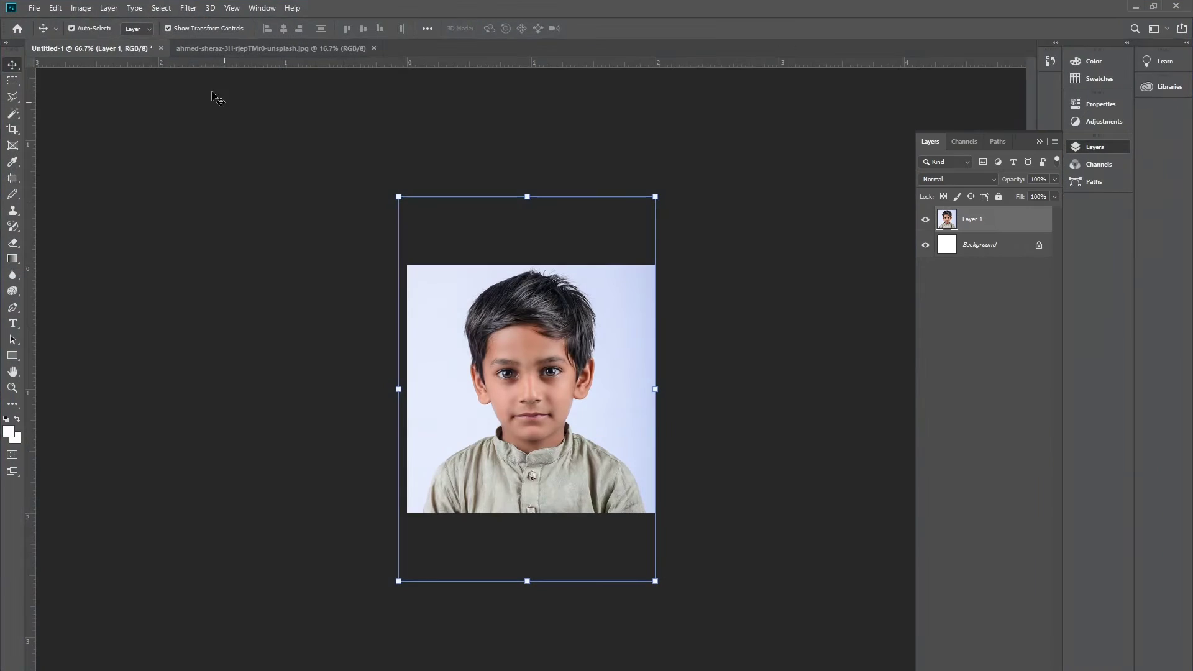
pyautogui.click(55, 7)
pyautogui.click(48, 33)
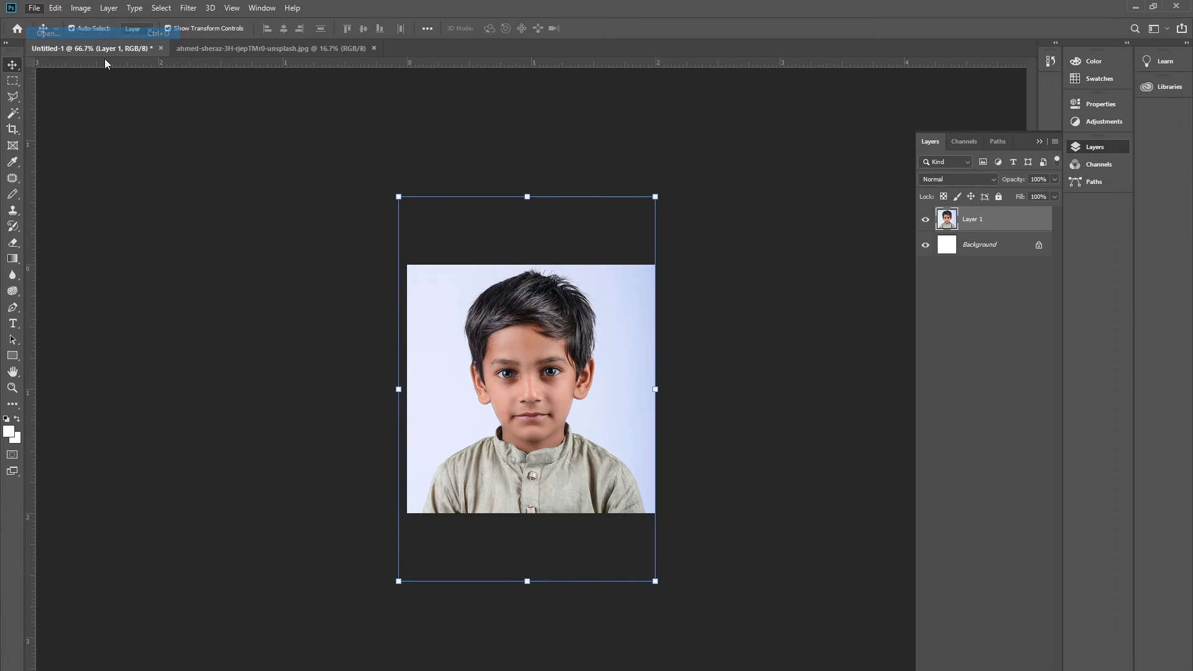
pyautogui.press('Escape')
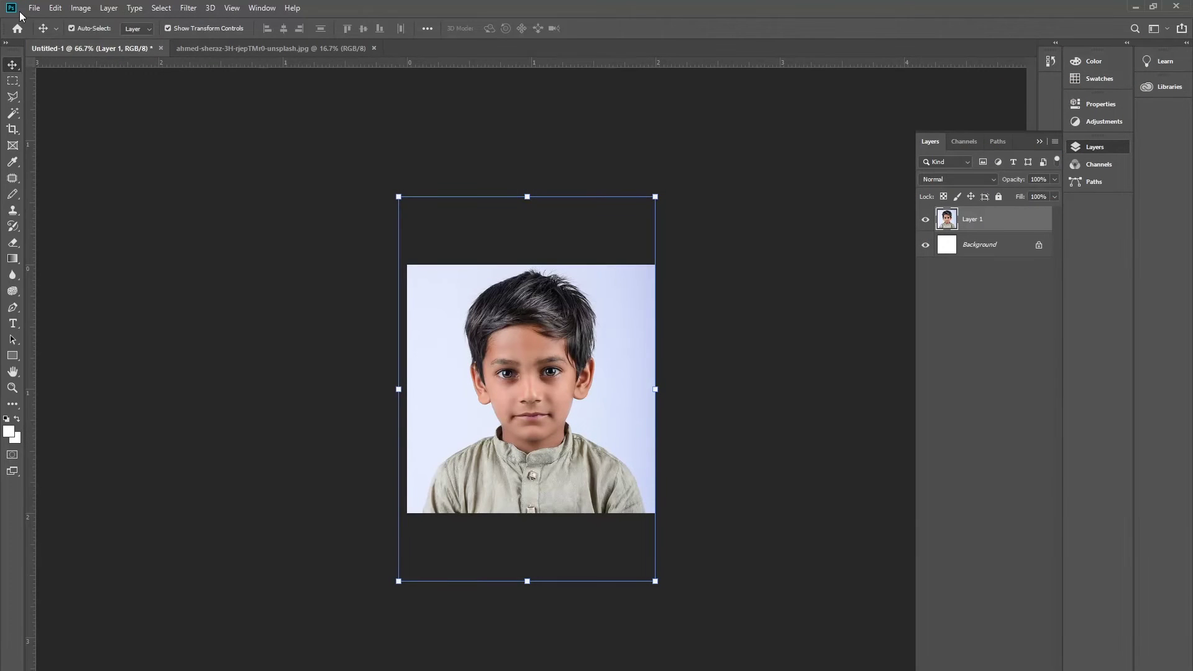
pyautogui.click(34, 7)
pyautogui.click(38, 18)
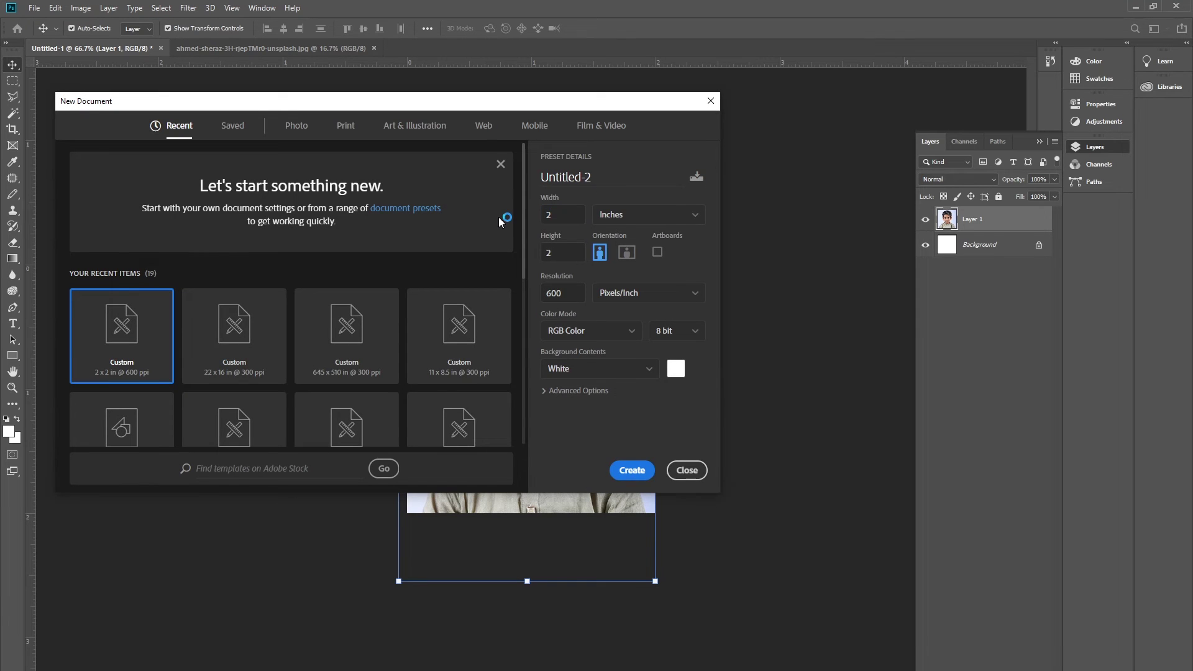
pyautogui.click(571, 209)
# Create the blank Untitled-2 canvas and rotate it 90° clockwise to portrait.
pyautogui.click(631, 471)
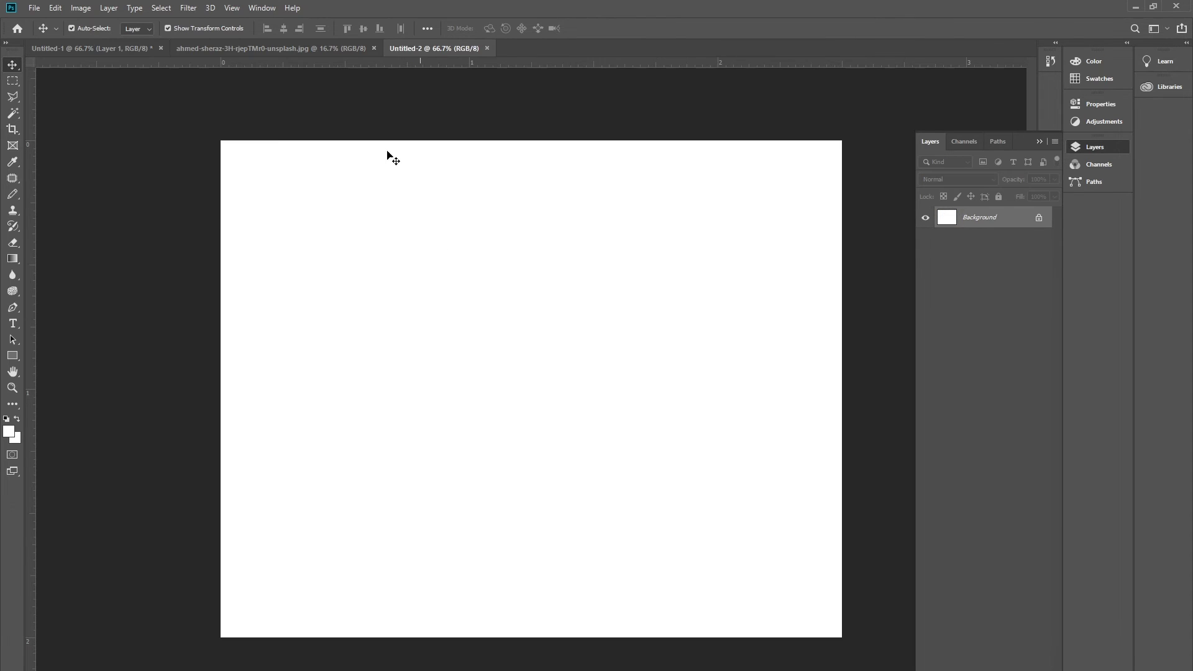
pyautogui.click(316, 47)
pyautogui.click(430, 48)
pyautogui.click(81, 7)
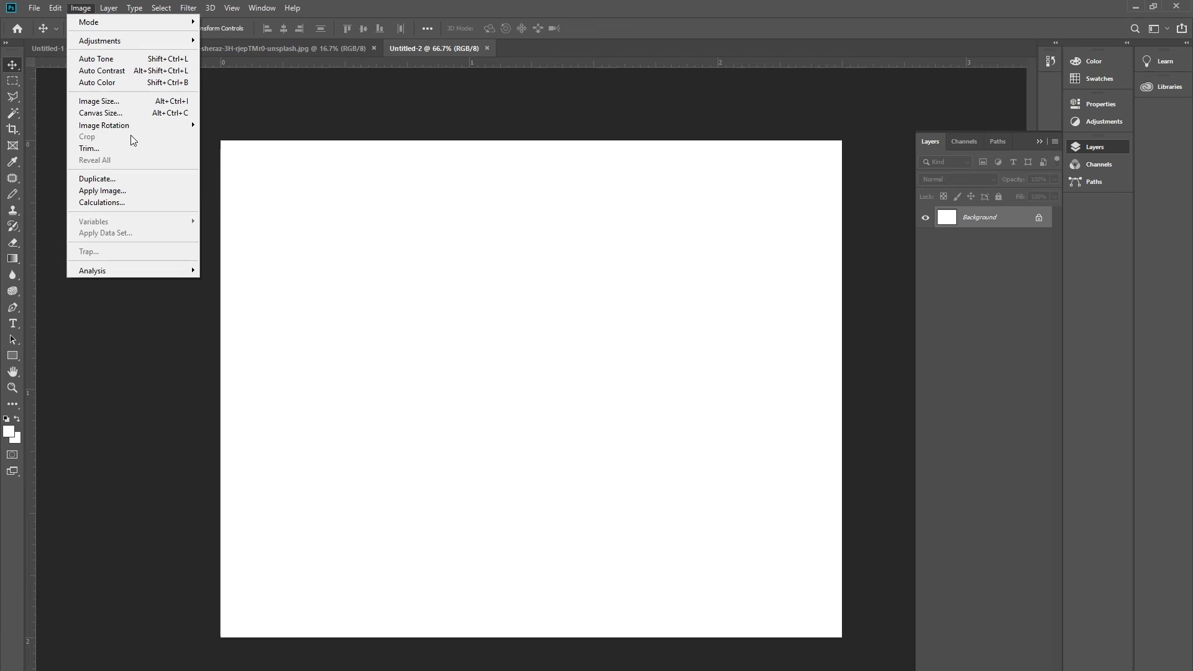
pyautogui.moveTo(143, 130)
pyautogui.click(231, 136)
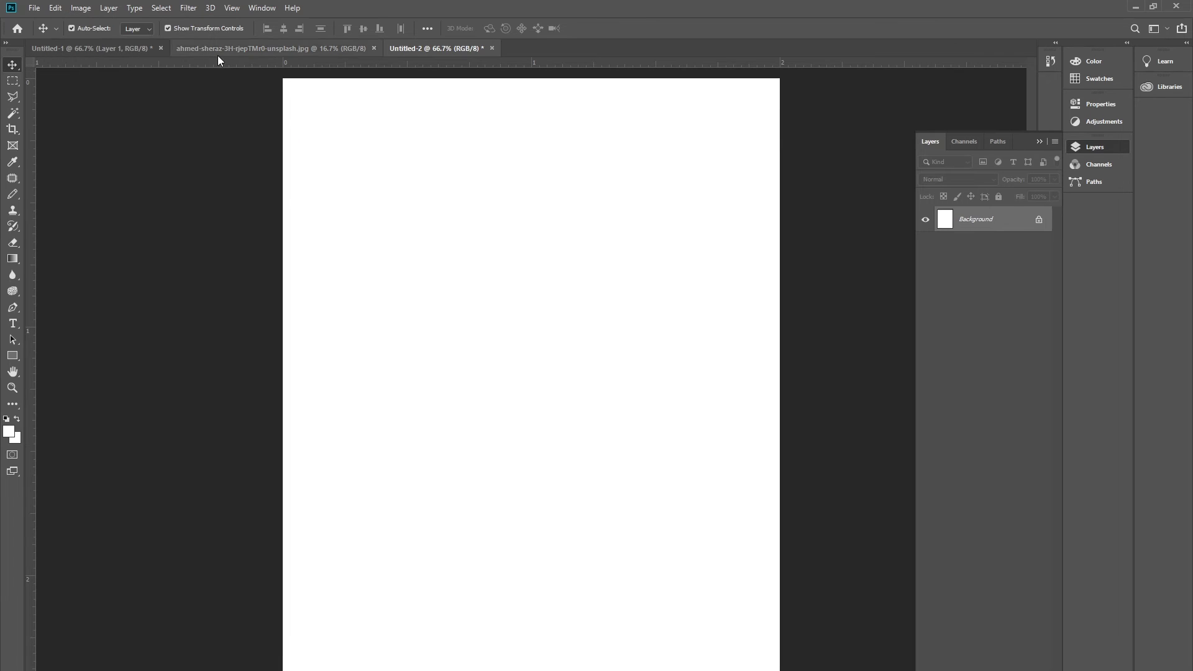
# Bring the boy's photo into Untitled-2, enlarge it about 201% to fill the page, and commit.
pyautogui.click(218, 48)
pyautogui.moveTo(349, 258); pyautogui.dragTo(407, 511)
pyautogui.hotkey('ctrl', 'z')
pyautogui.click(90, 48)
pyautogui.hotkey('ctrl', 't')
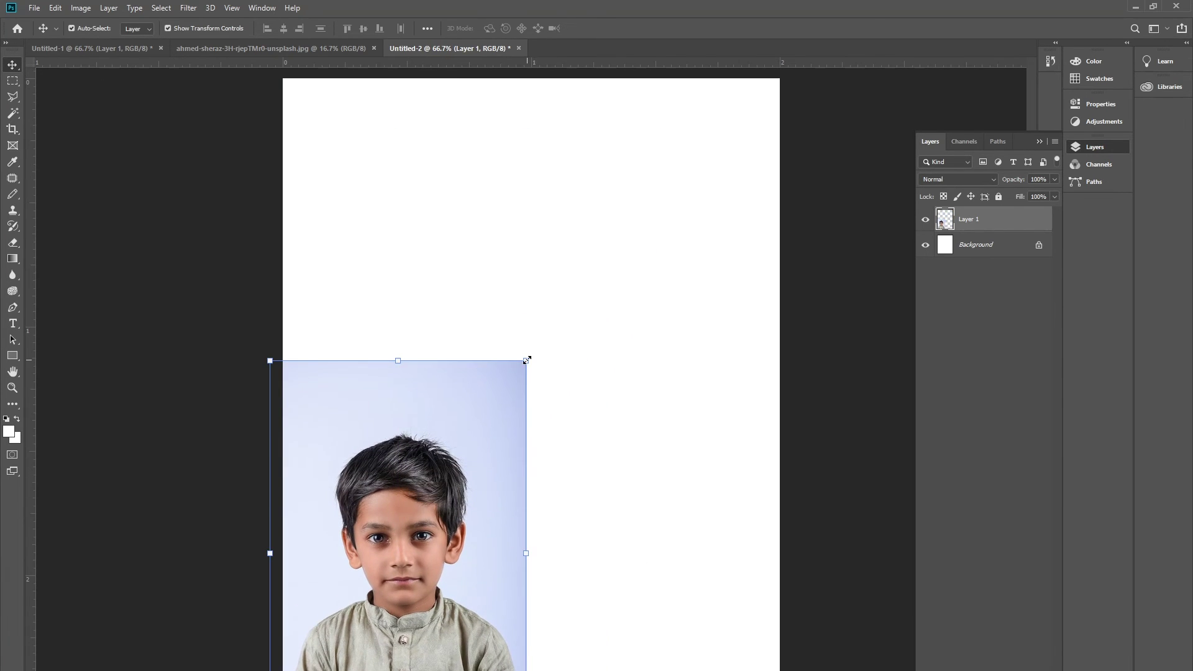
pyautogui.moveTo(524, 354); pyautogui.dragTo(808, 7)
pyautogui.moveTo(693, 269); pyautogui.dragTo(600, 435)
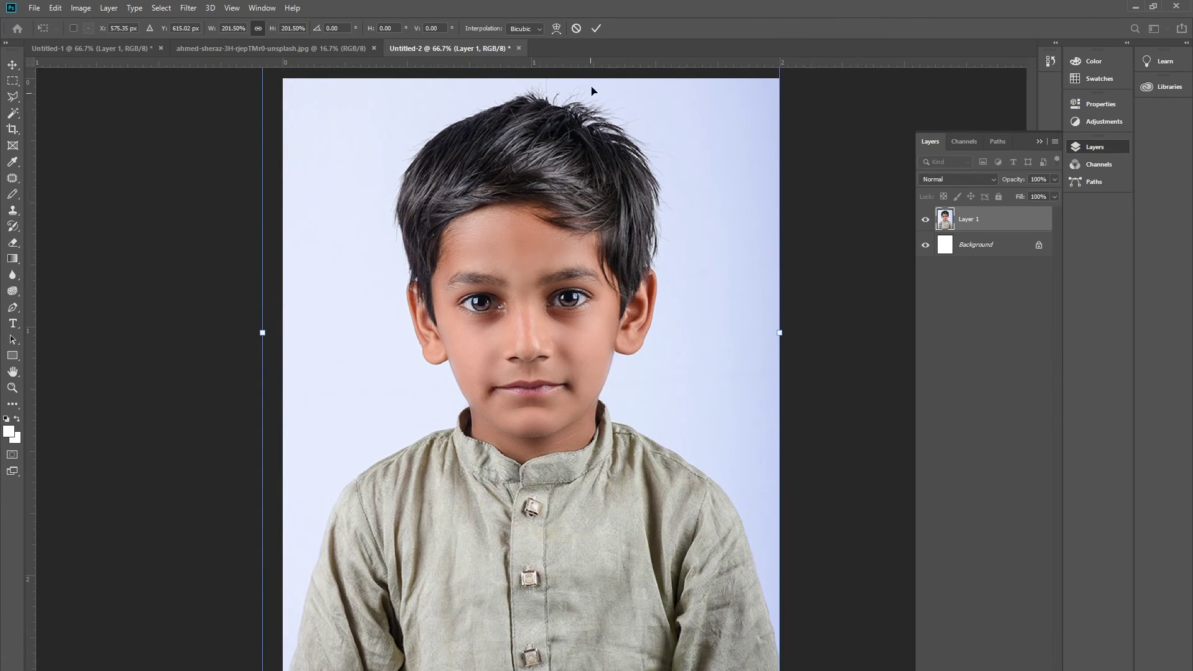
pyautogui.click(599, 30)
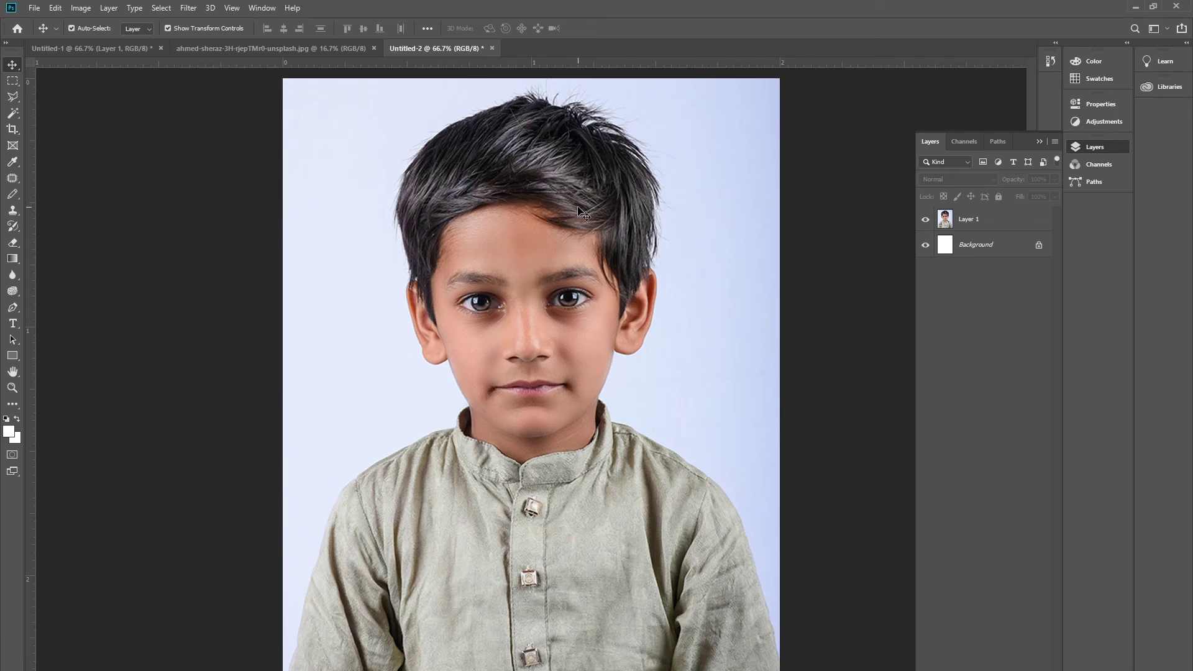
pyautogui.click(1137, 8)
# In Illustrator, select the other Pasting.pdf linked image in the Samsung banner, then deselect everything.
pyautogui.hotkey('alt', 'Tab')
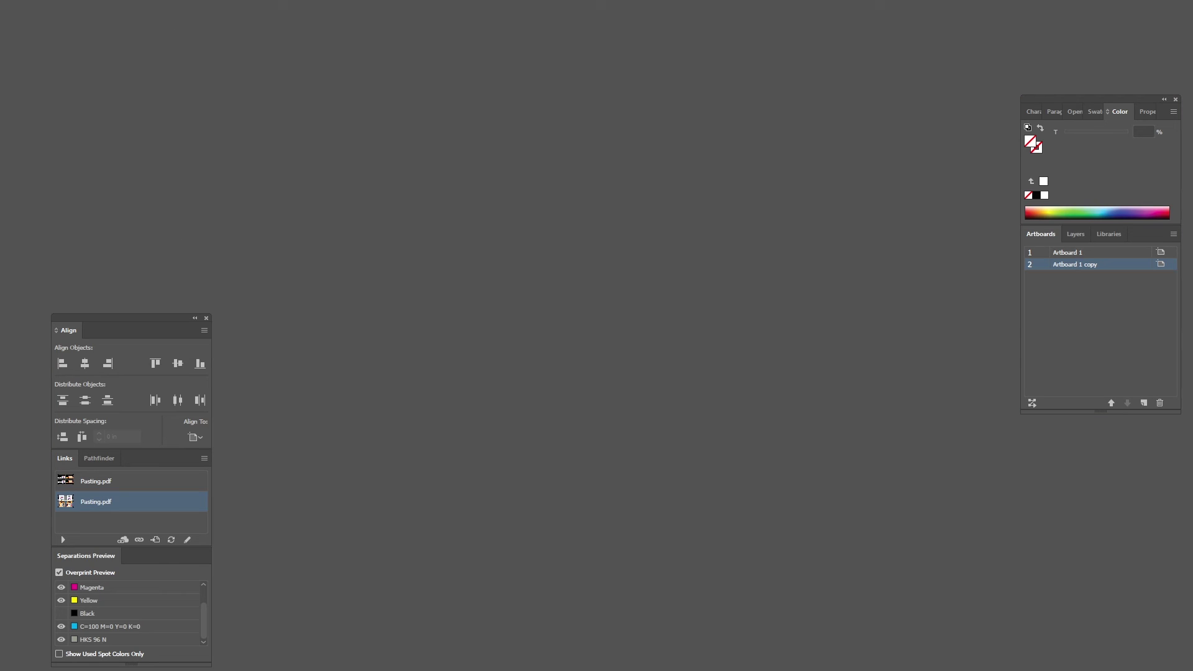
pyautogui.hotkey('alt', 'Tab')
pyautogui.hotkey('alt', 'Tab')
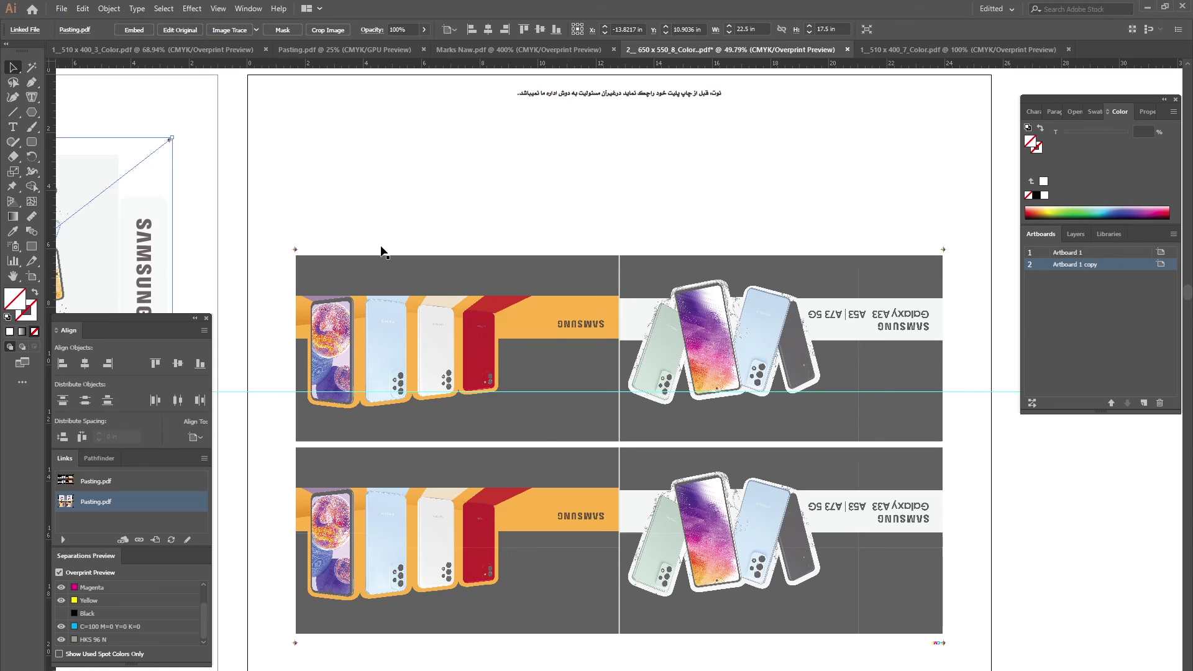
pyautogui.click(341, 185)
pyautogui.click(334, 130)
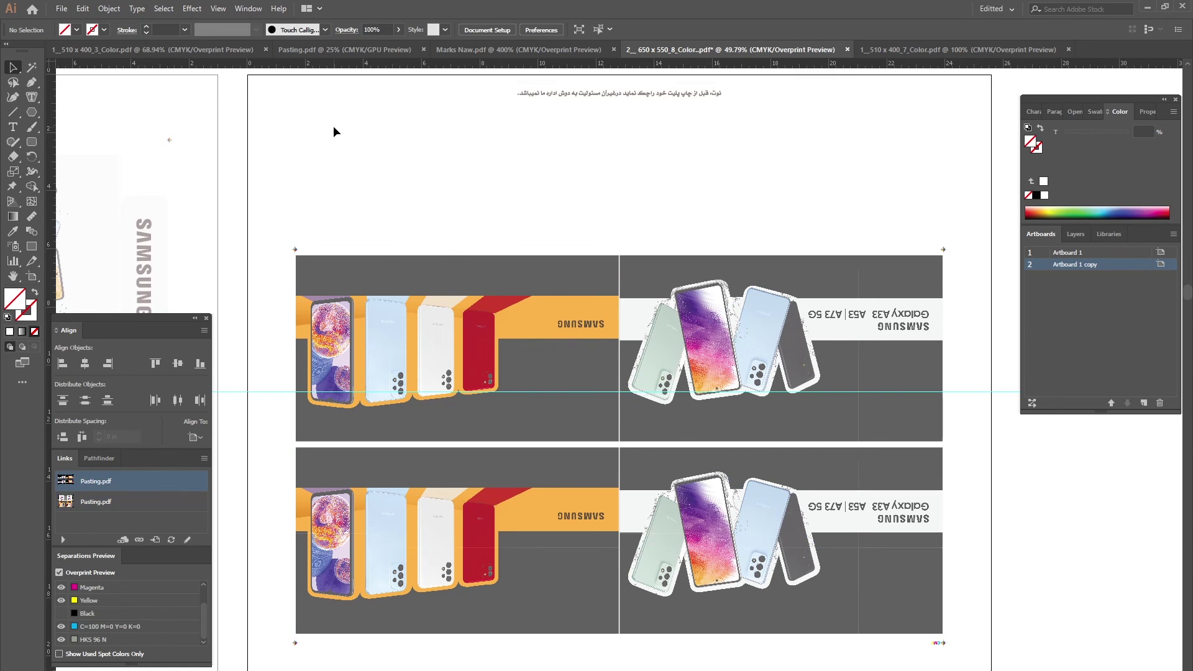